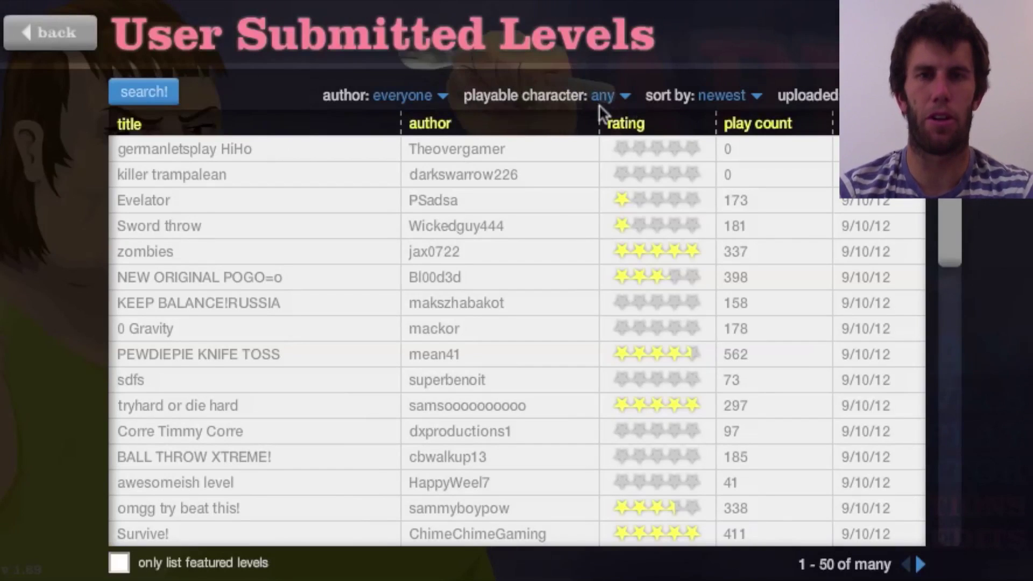
Sort the user levels by play count and expand the N E W ! BLOCK RUN details.
left_click(739, 93)
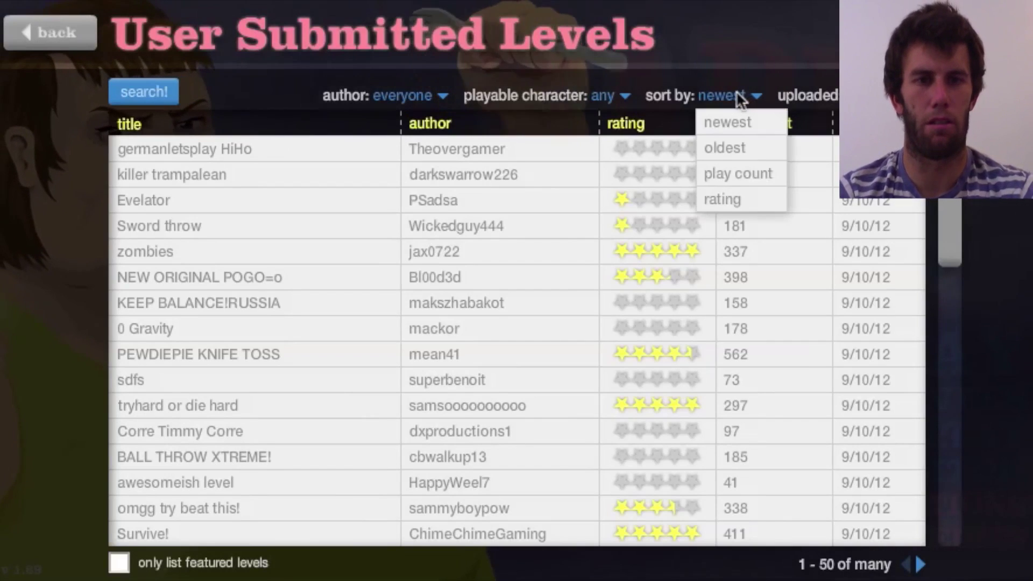
left_click(727, 179)
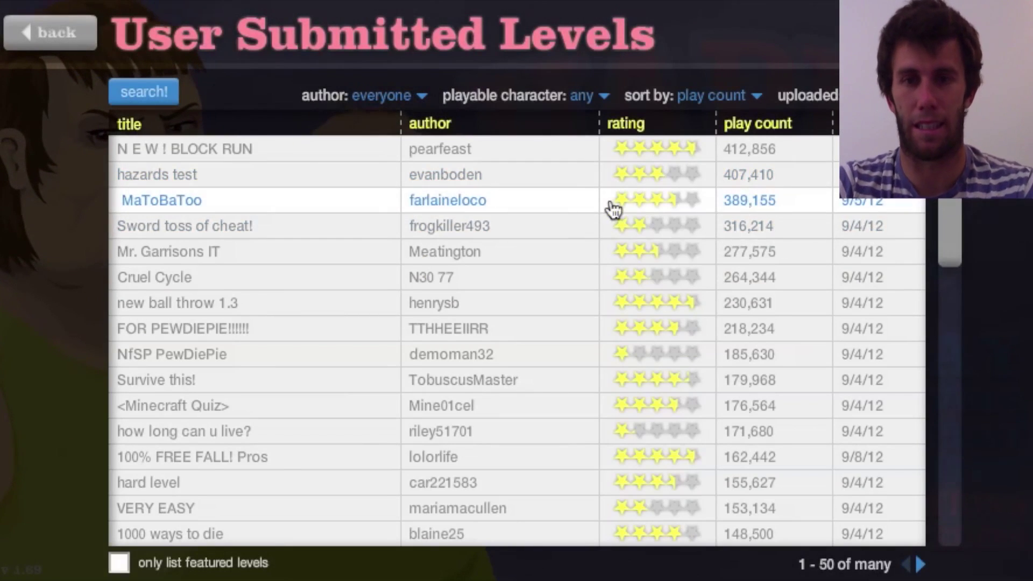
left_click(476, 154)
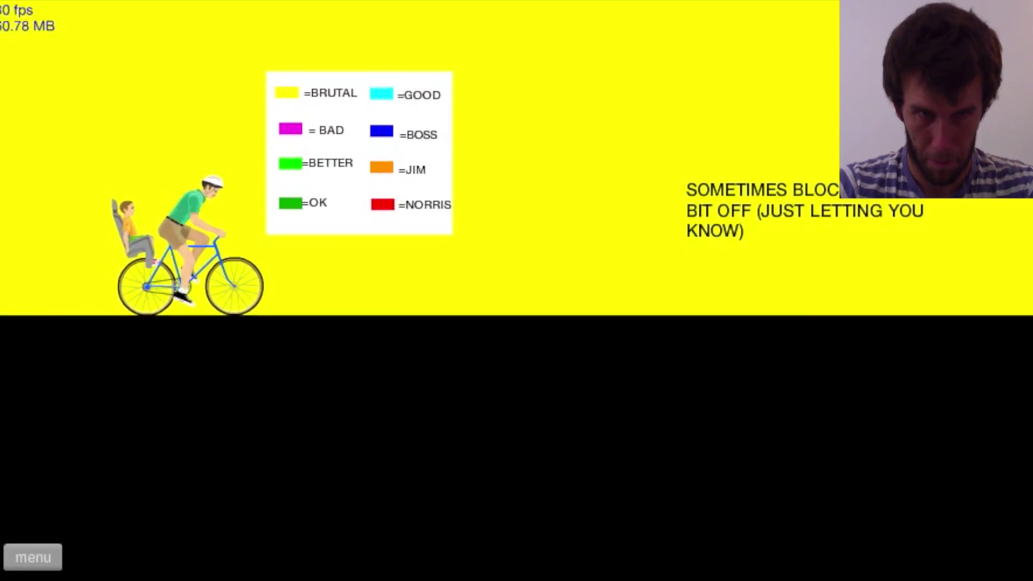
Ride the cyclist through the opening and magenta block sections into the cyan section.
key("Left")
key("Up")
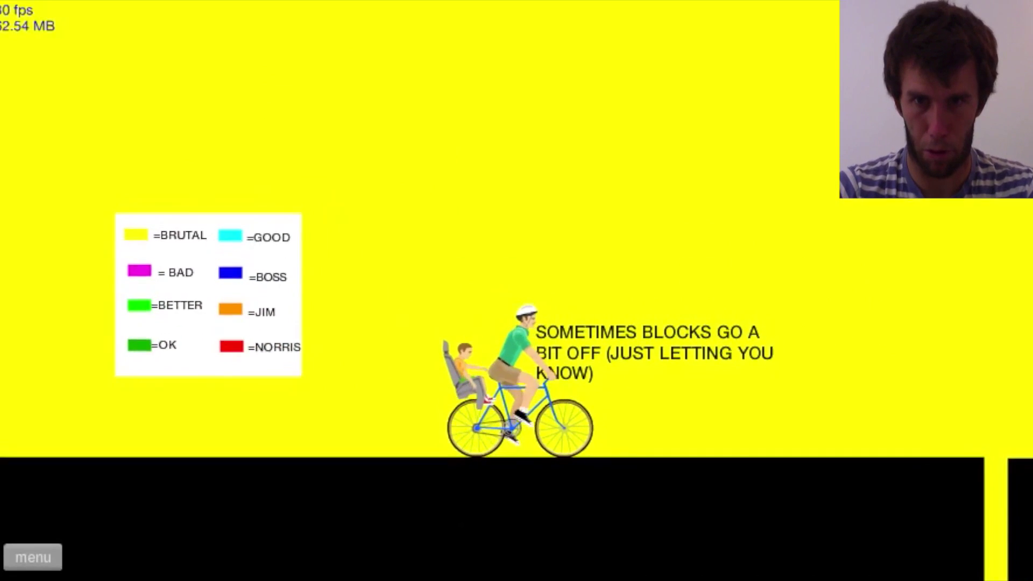
key("Down")
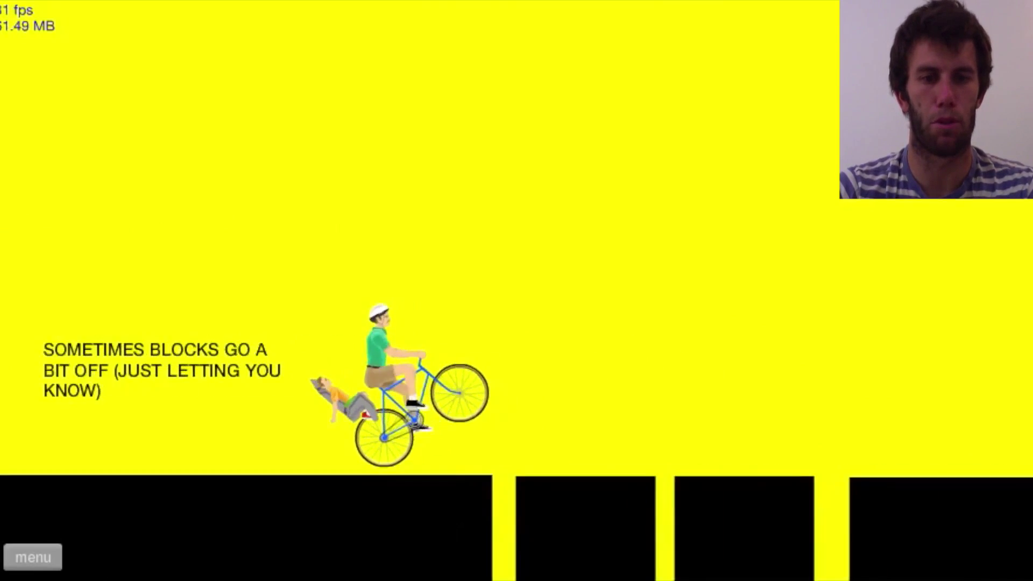
key("Up")
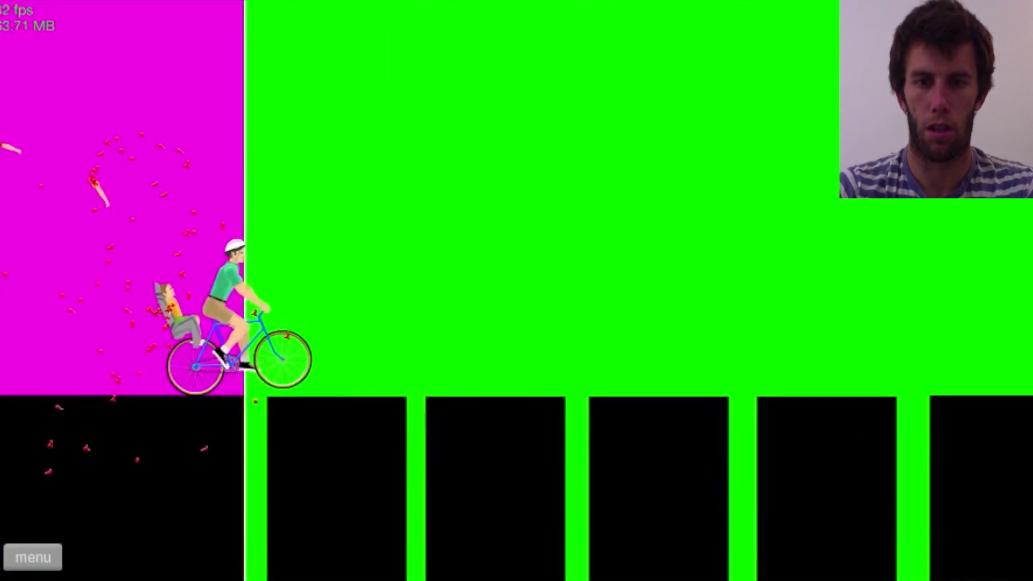
key("Up")
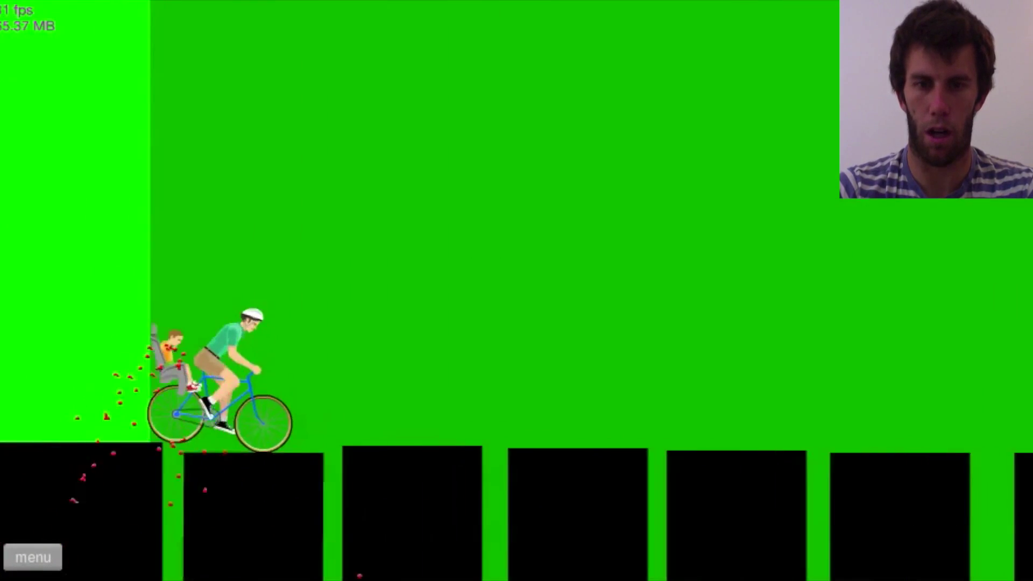
key("Right")
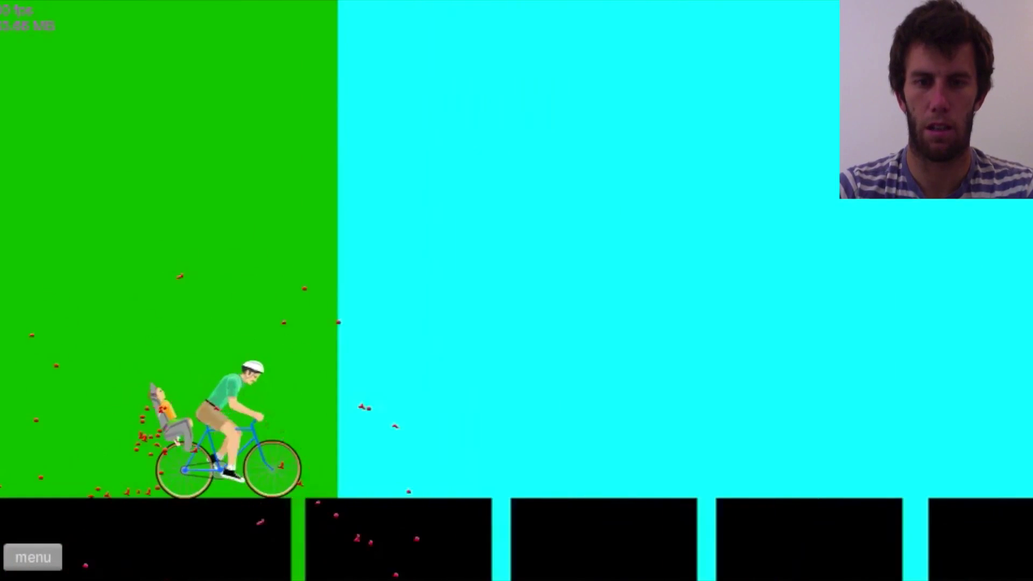
Cross the cyan, orange and red sections to win in 32.93 seconds, then return to the list.
key("Up")
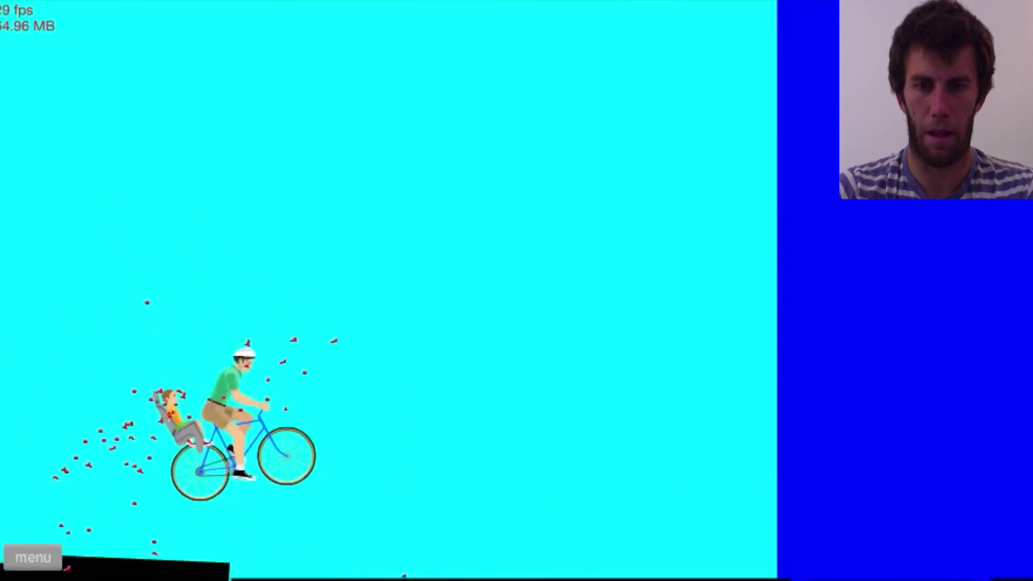
key("Up")
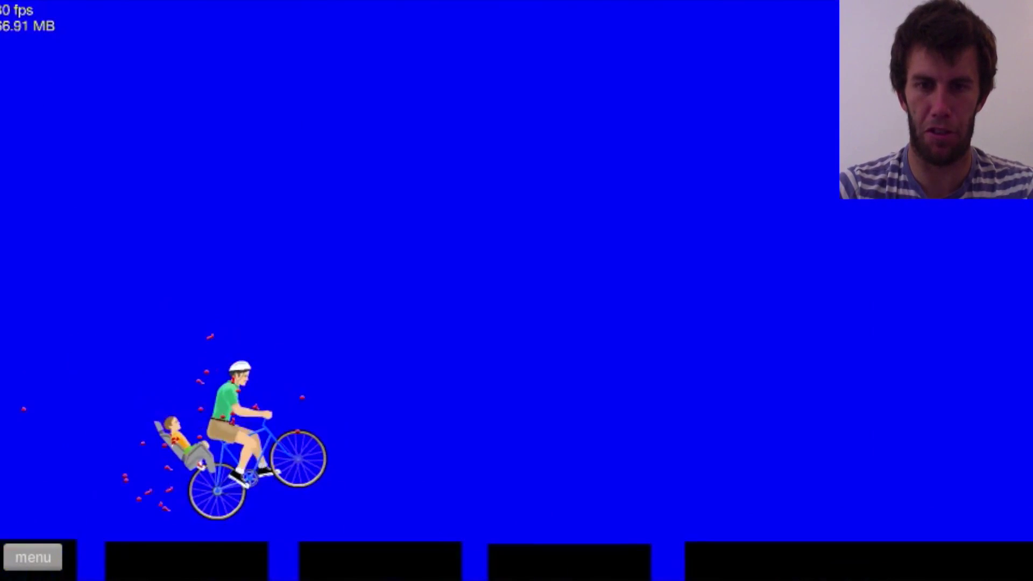
key("Up")
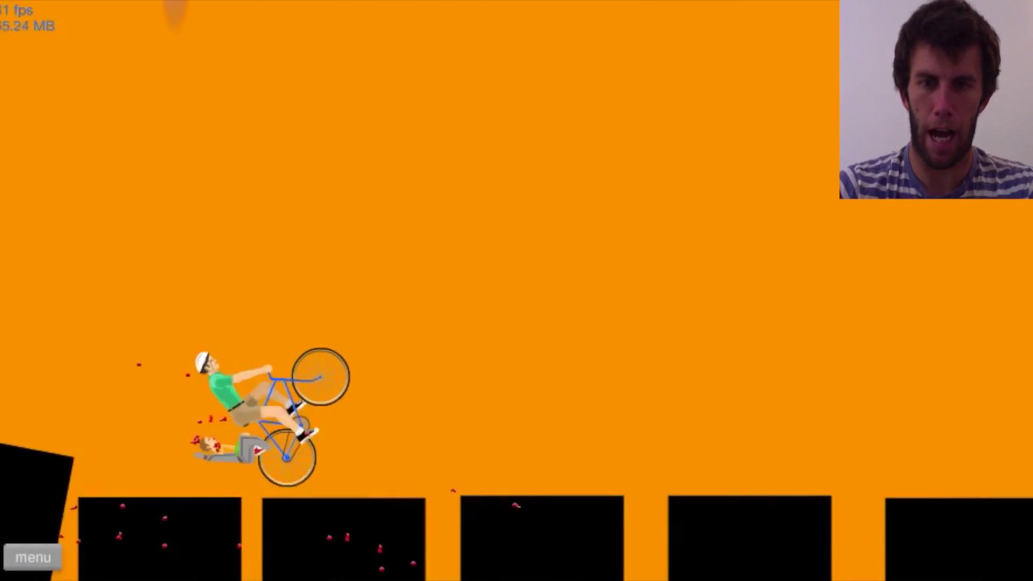
key("Up")
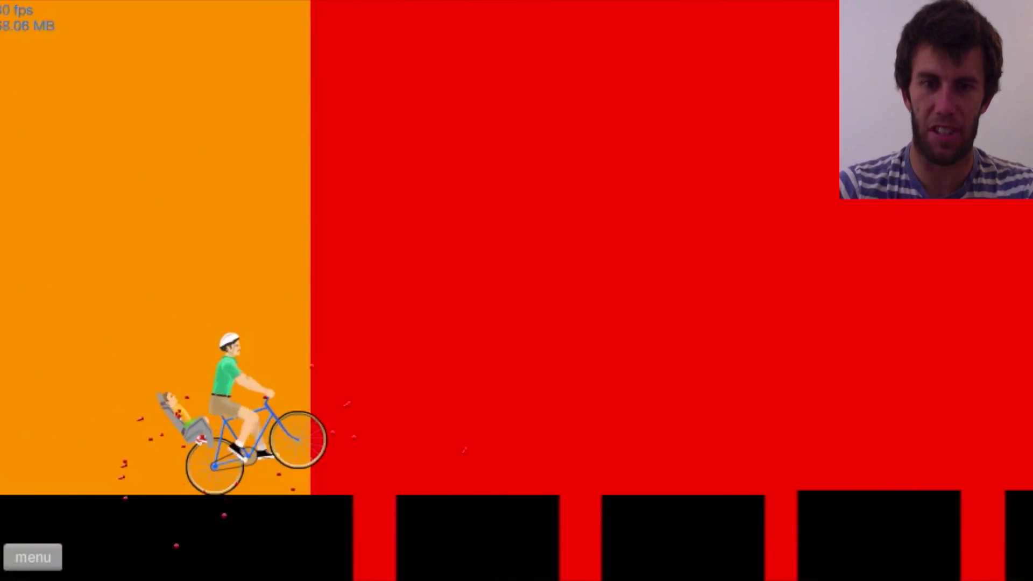
key("Up")
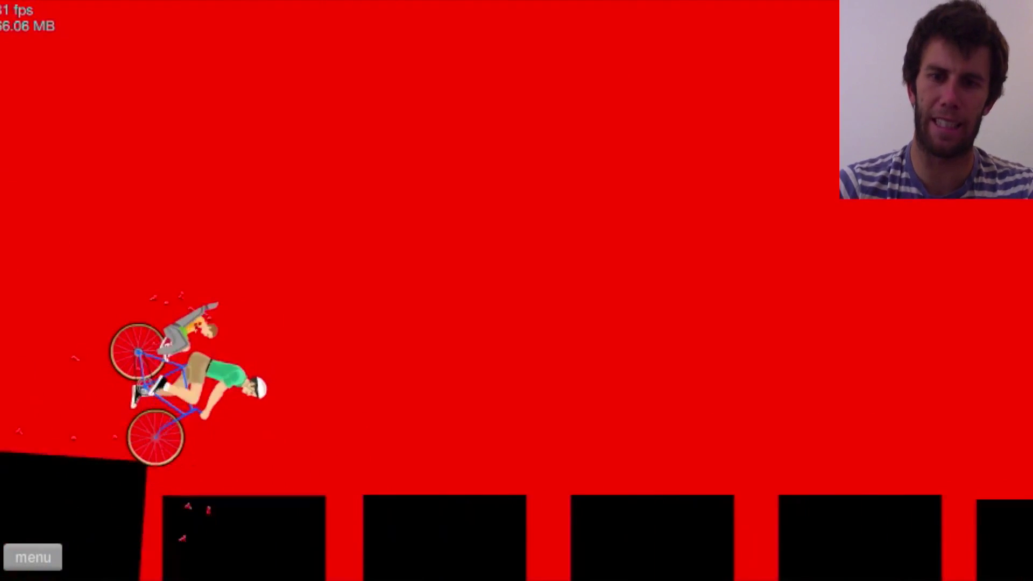
key("Up")
key("Up")
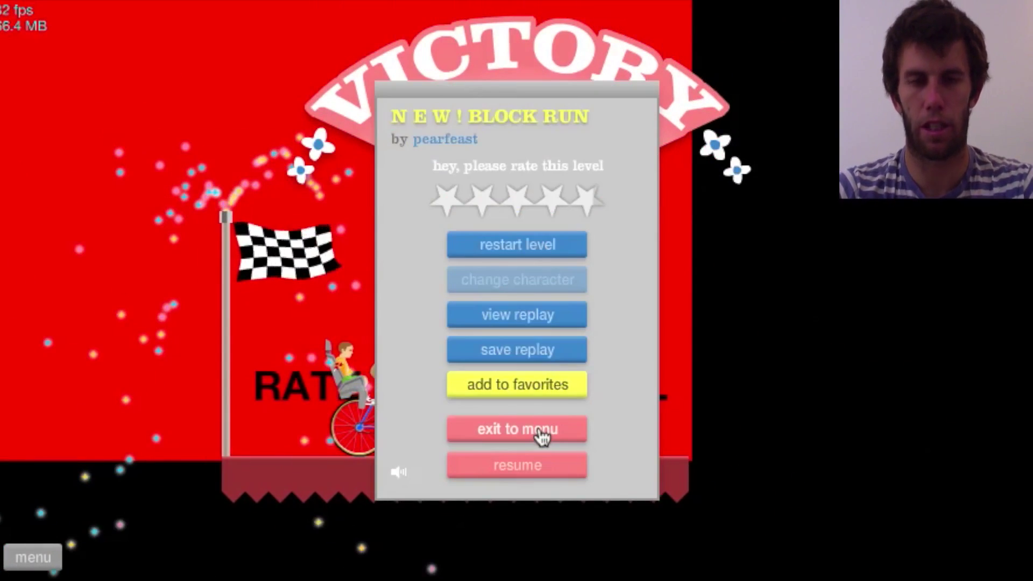
left_click(543, 436)
Start the hazards test level as the fedora mine-cart rider.
left_click(267, 366)
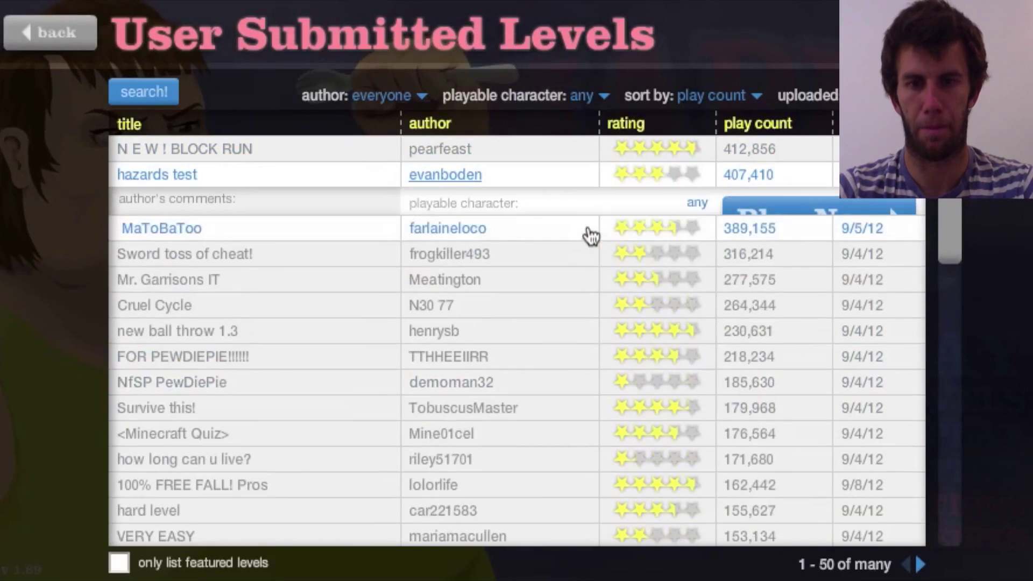
left_click(803, 224)
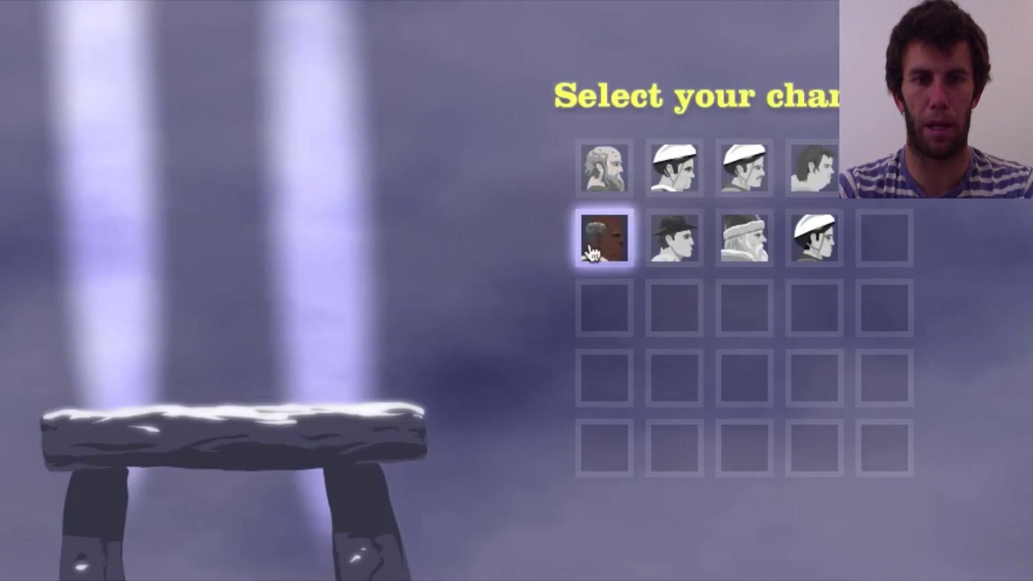
left_click(673, 258)
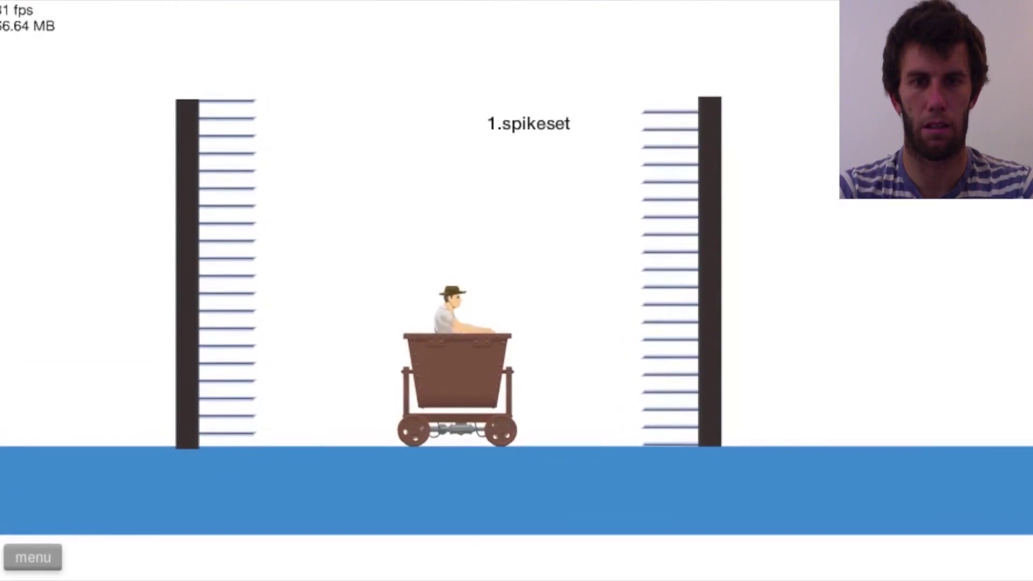
Drive the cart into the right and left spike walls, then pause the level.
key("Up")
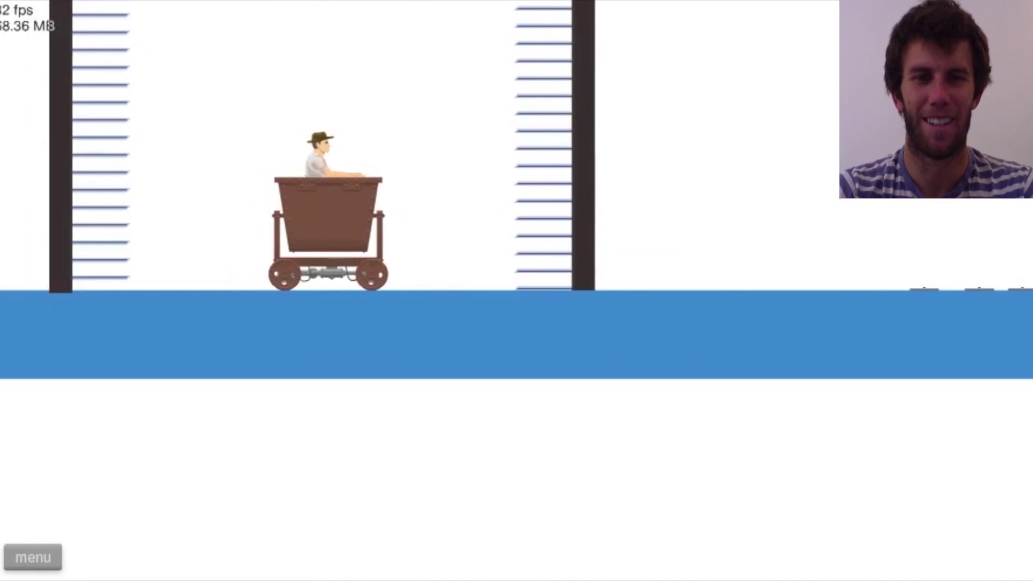
key("Down")
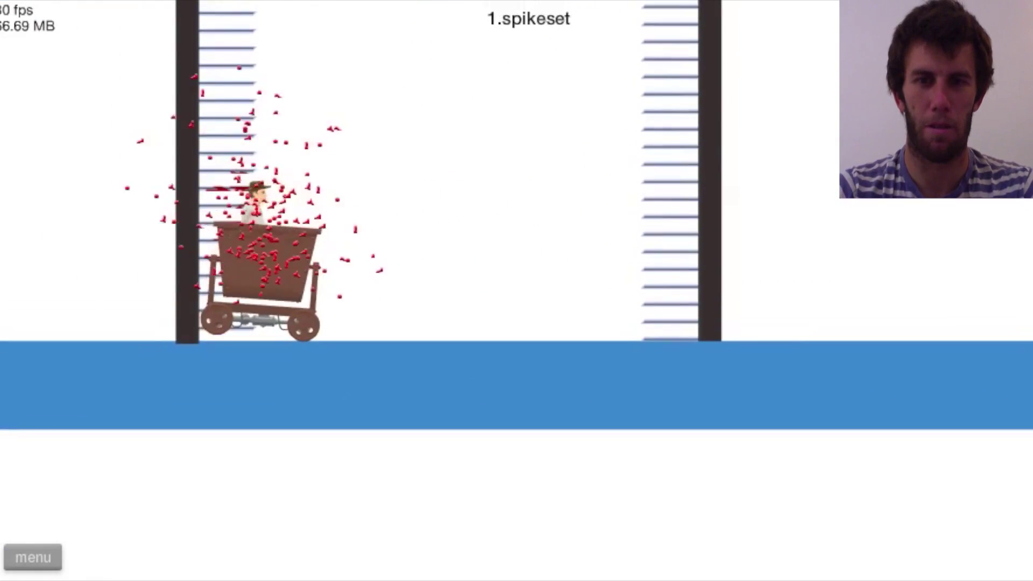
key("Escape")
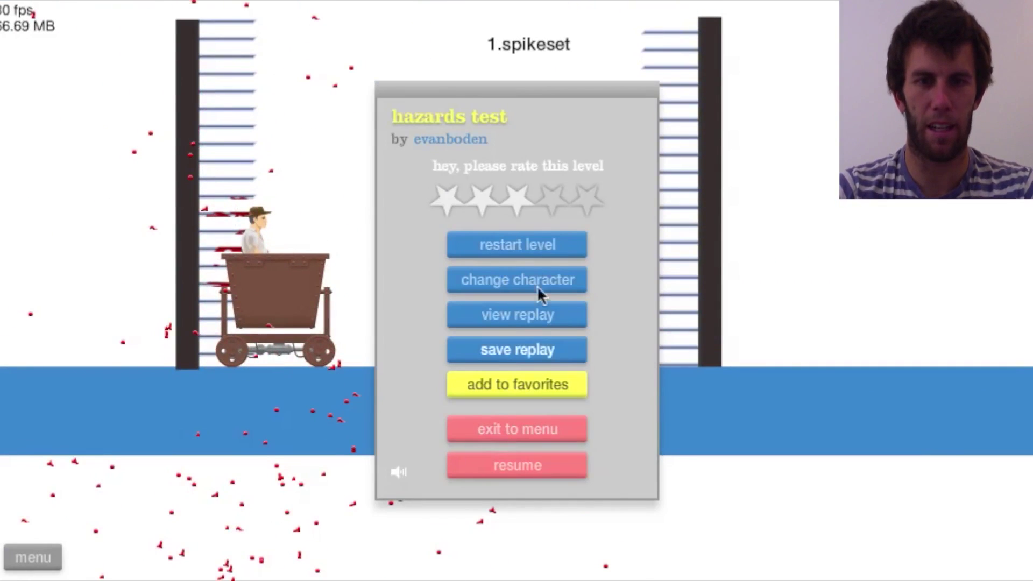
Switch to Santa's sleigh, crash it, and restart the level.
left_click(546, 282)
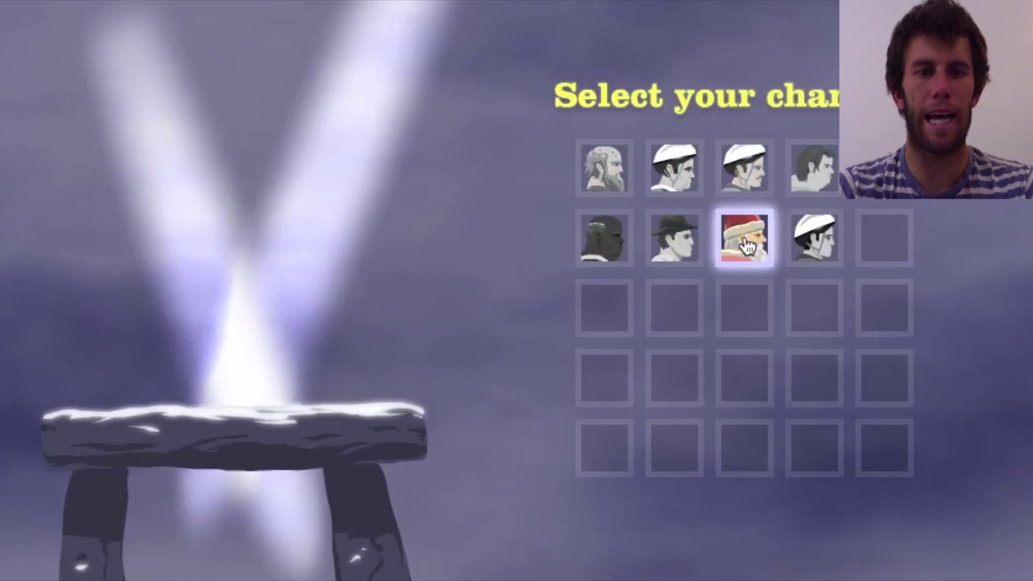
left_click(751, 236)
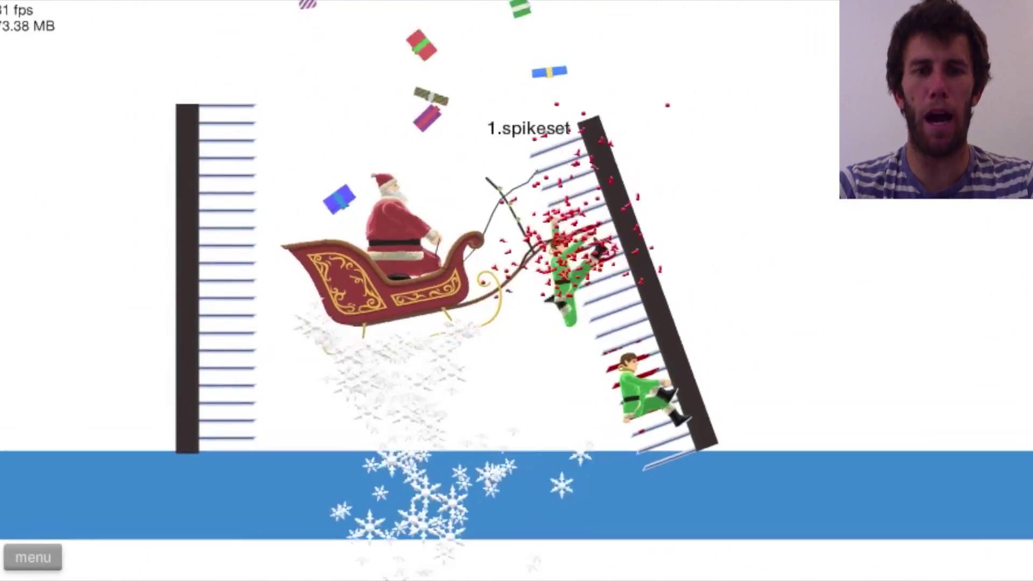
key("Escape")
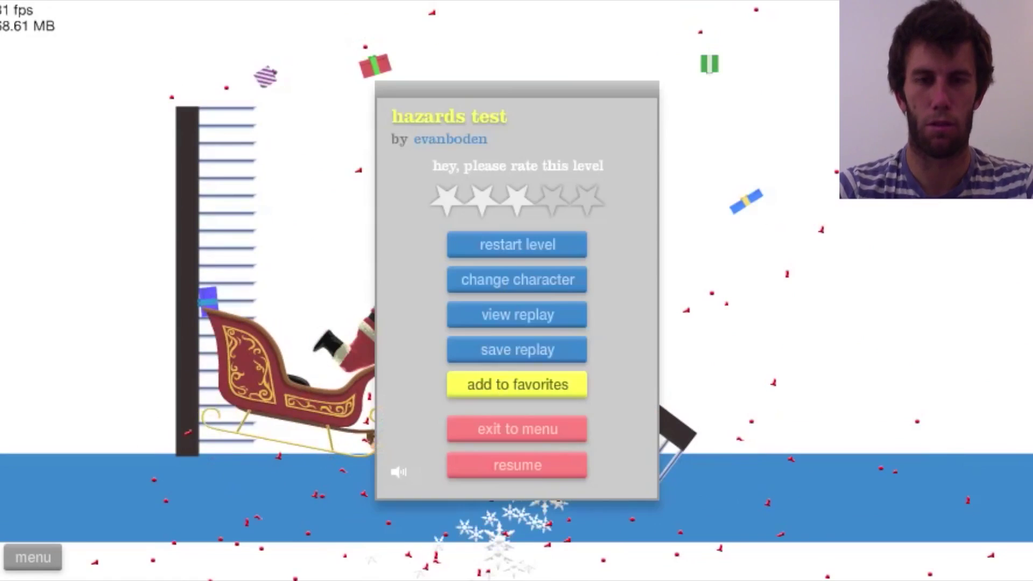
key("Return")
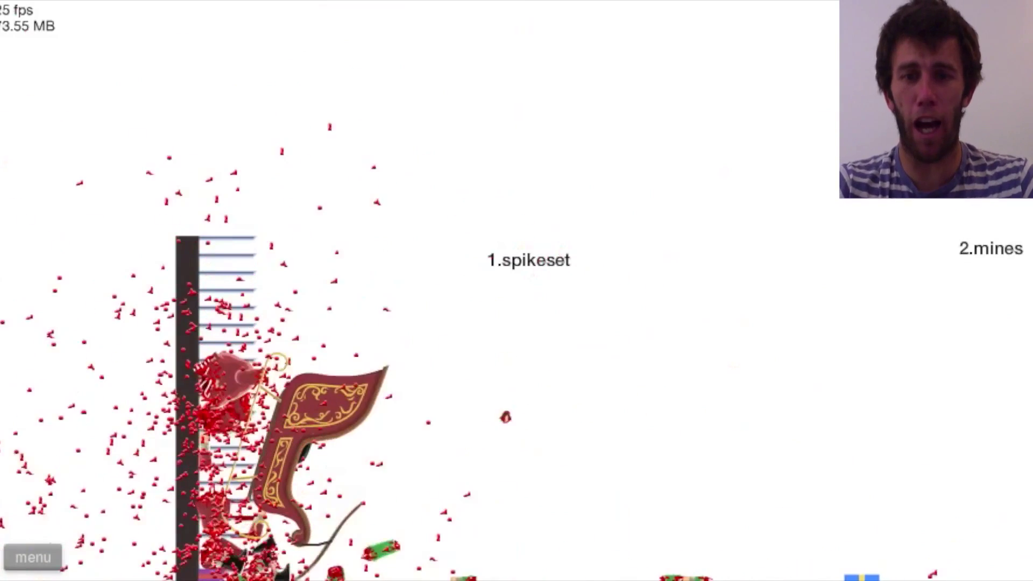
Restart Santa's run once more, then pause and return to character selection.
key("Escape")
key("Return")
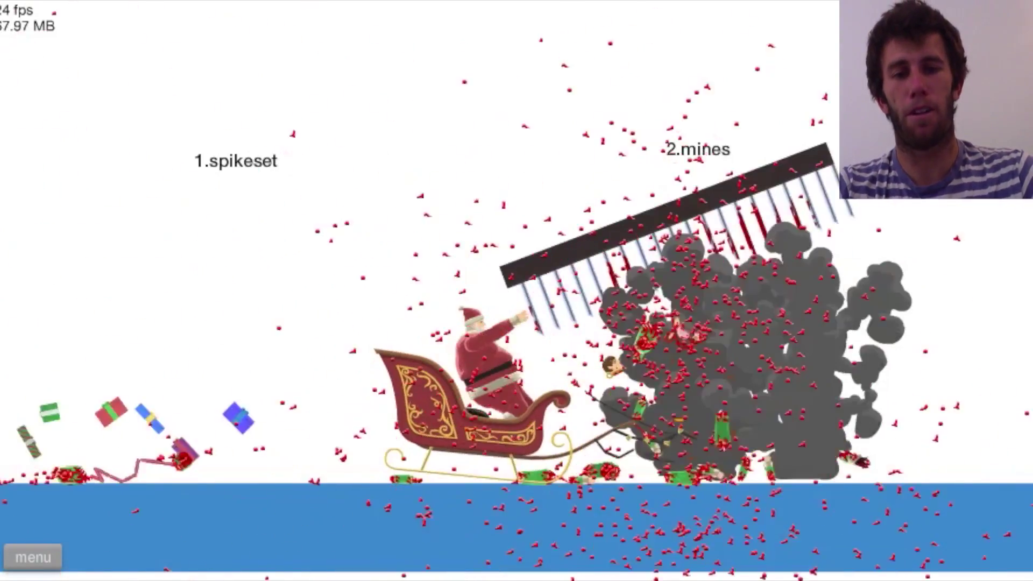
key("p")
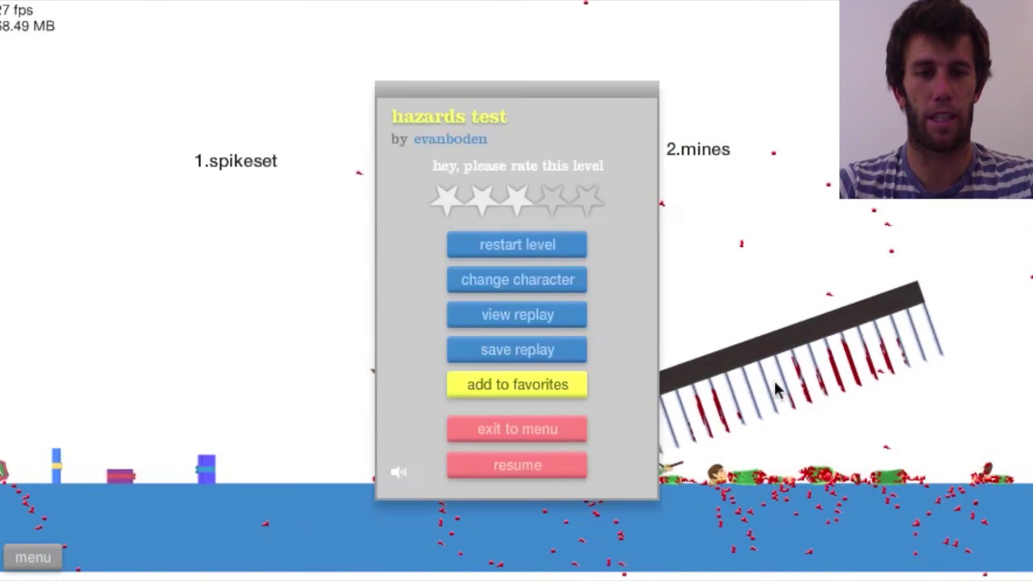
left_click(537, 282)
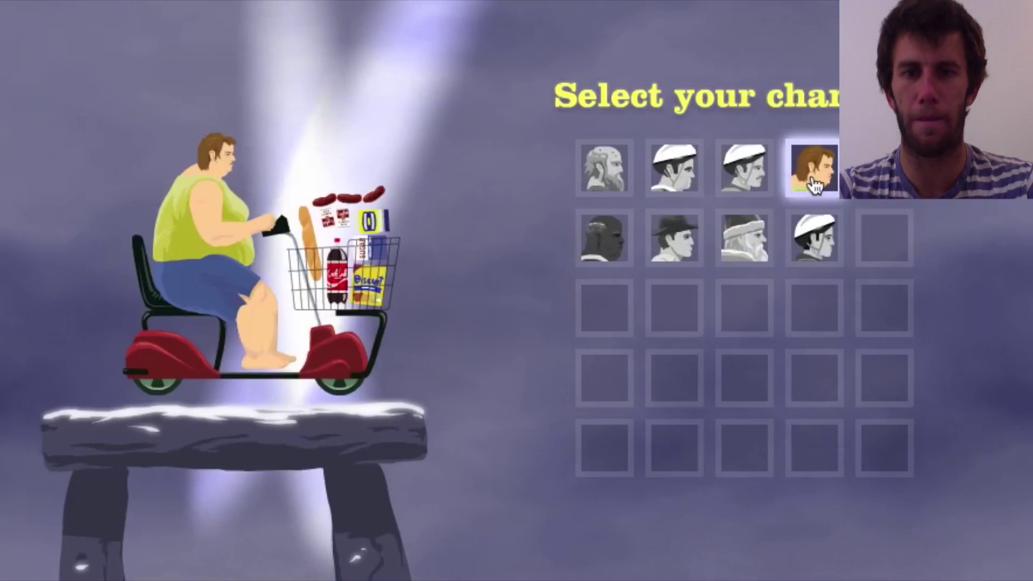
Ride the pogo-stick character until the mines kill him, then restart the level.
left_click(832, 231)
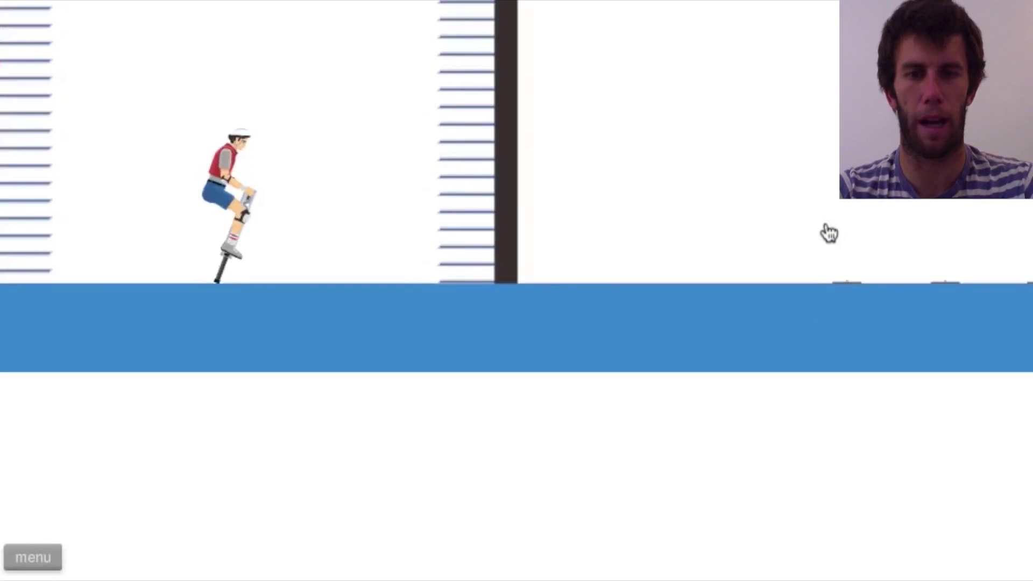
key("Right")
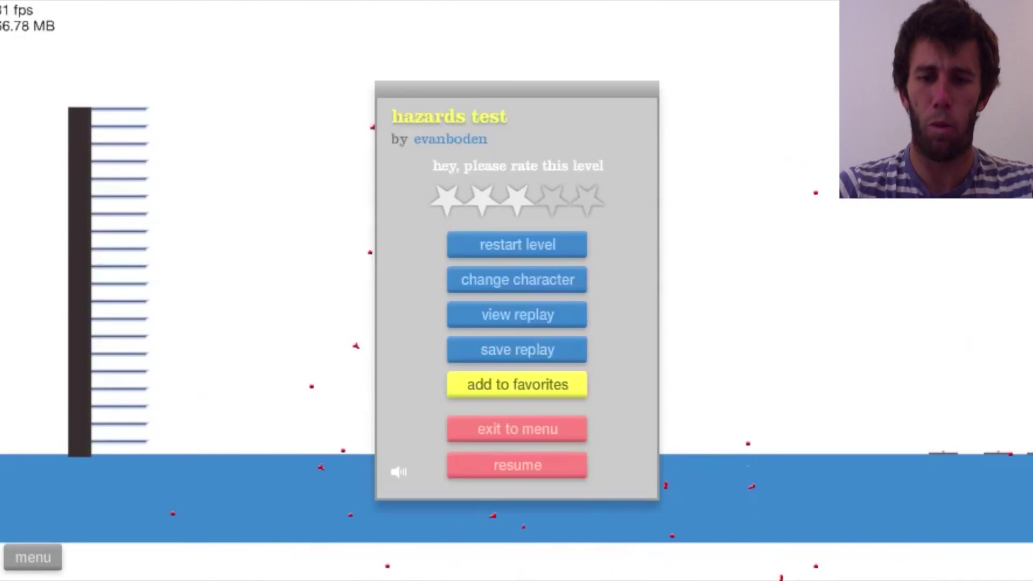
key("Return")
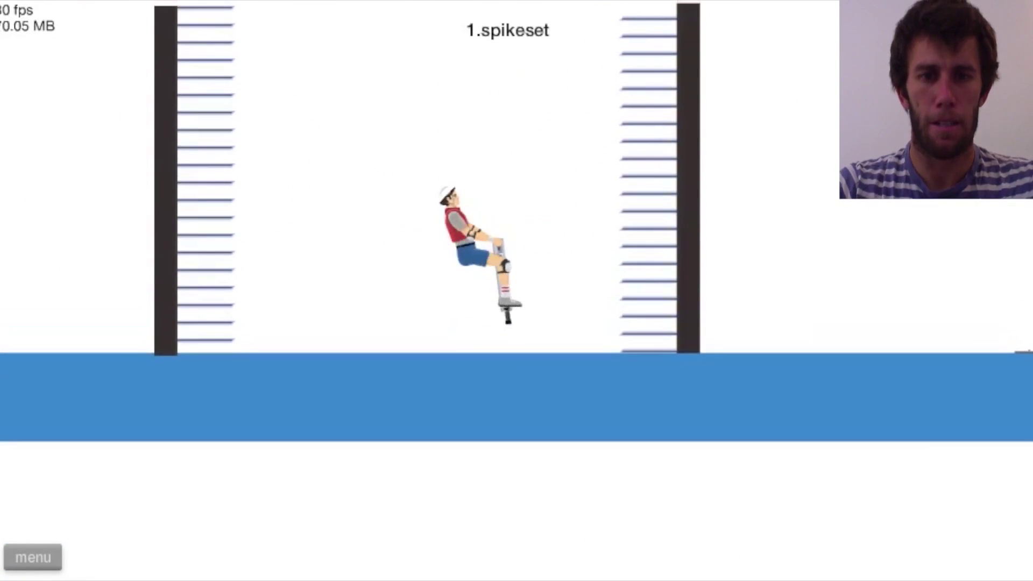
Hop the pogo rider past the first spike wall, restarting after each crash.
key("space")
key("Right")
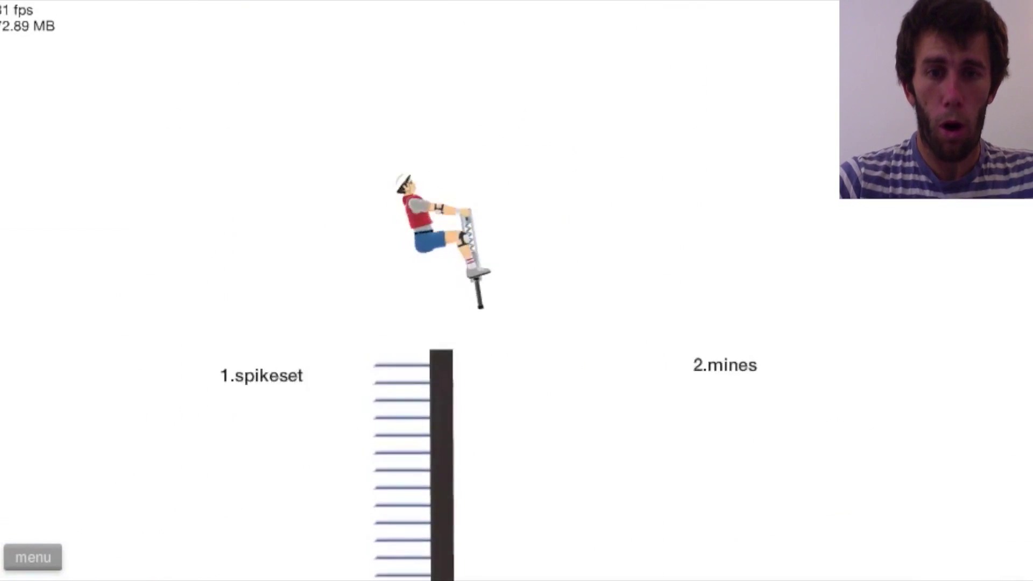
key("Right")
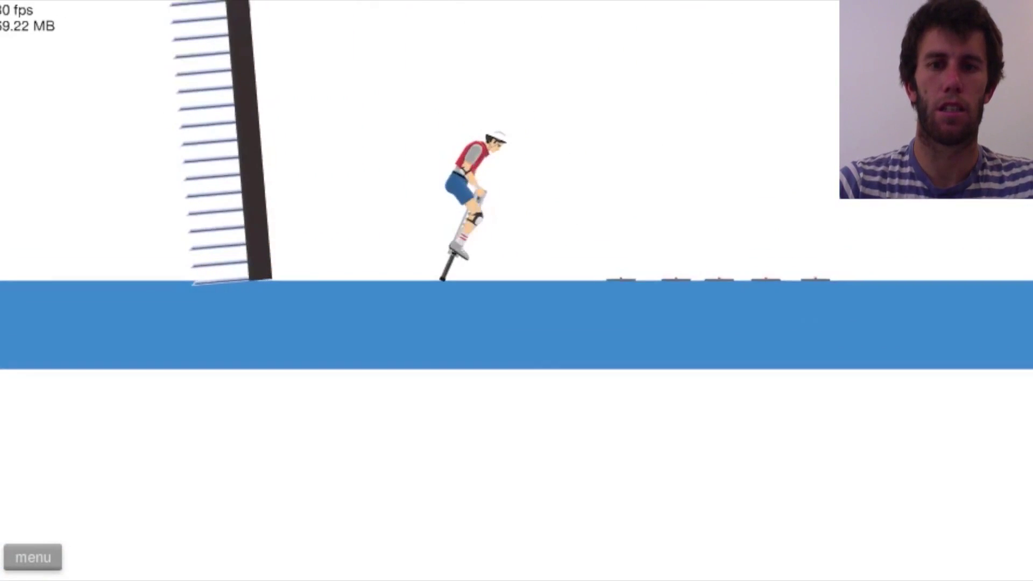
key("Left")
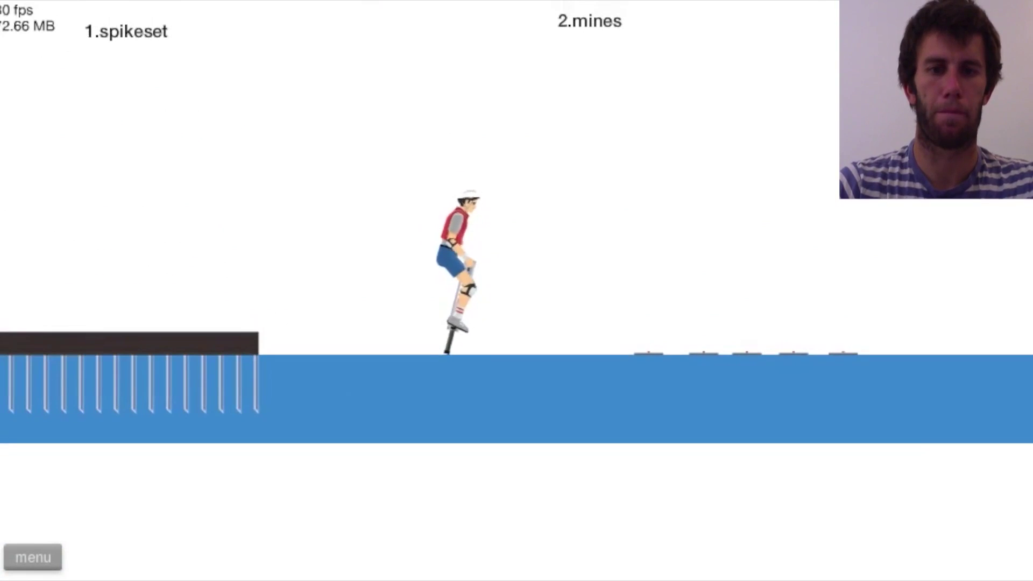
key("space")
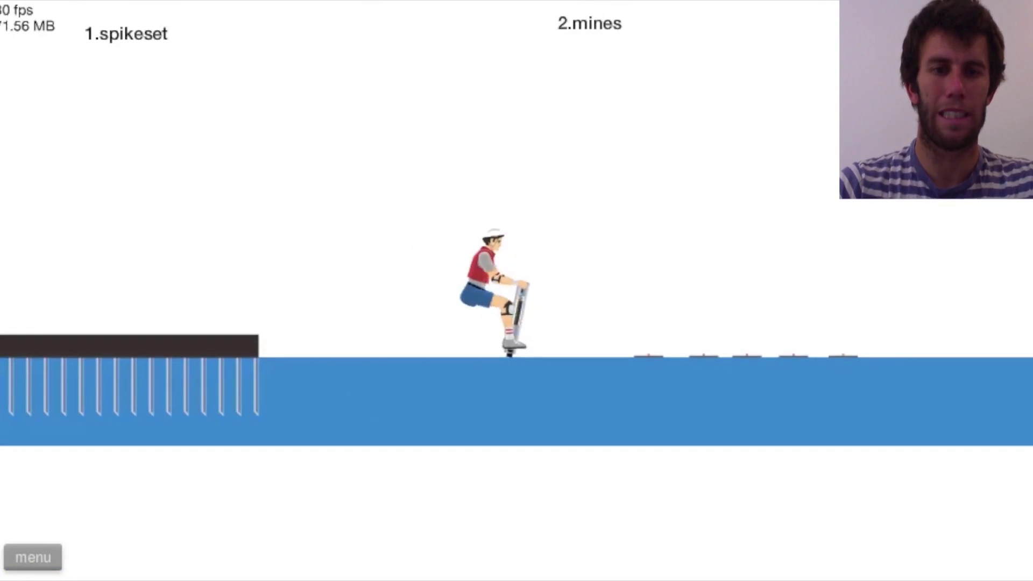
key("space")
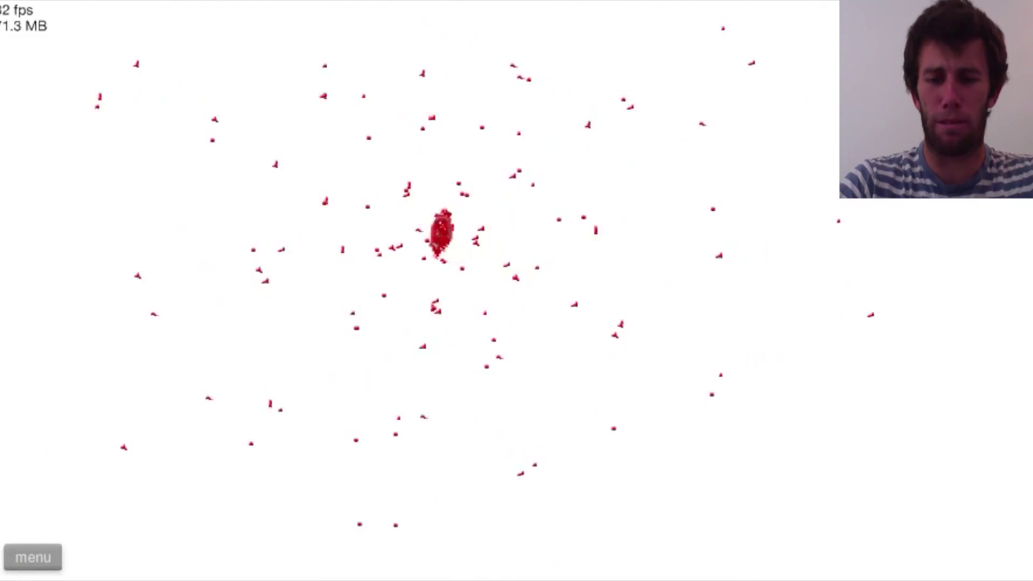
key("Return")
key("space")
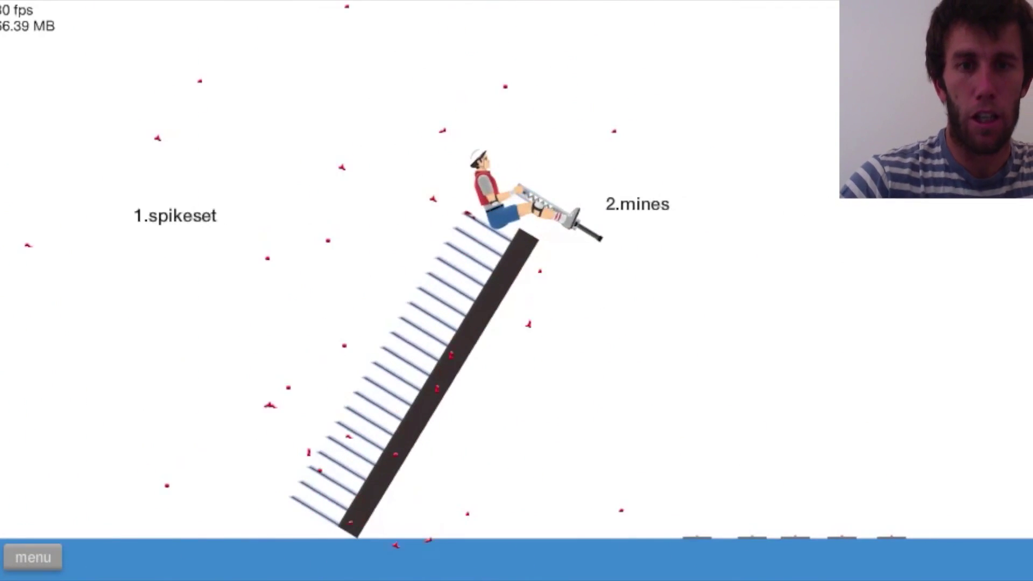
key("Escape")
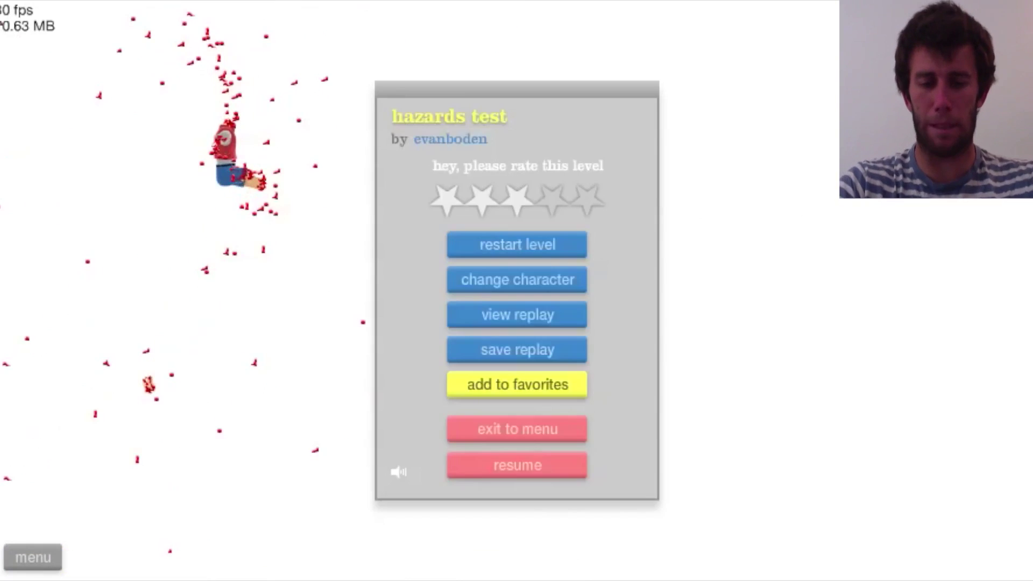
key("Return")
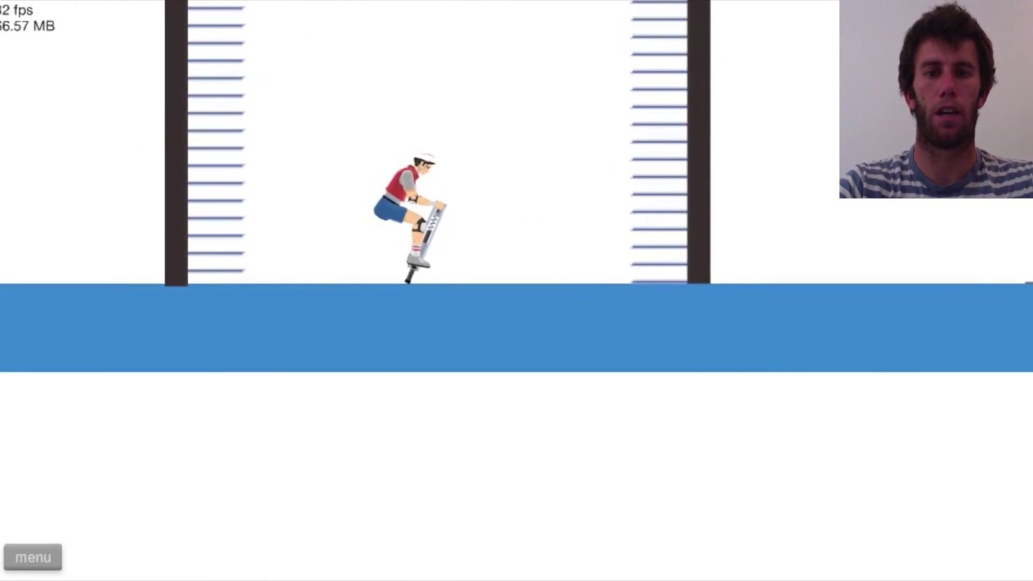
Bounce toward the tilted spike wall and the mines, restarting after dying on spikes.
key("Up")
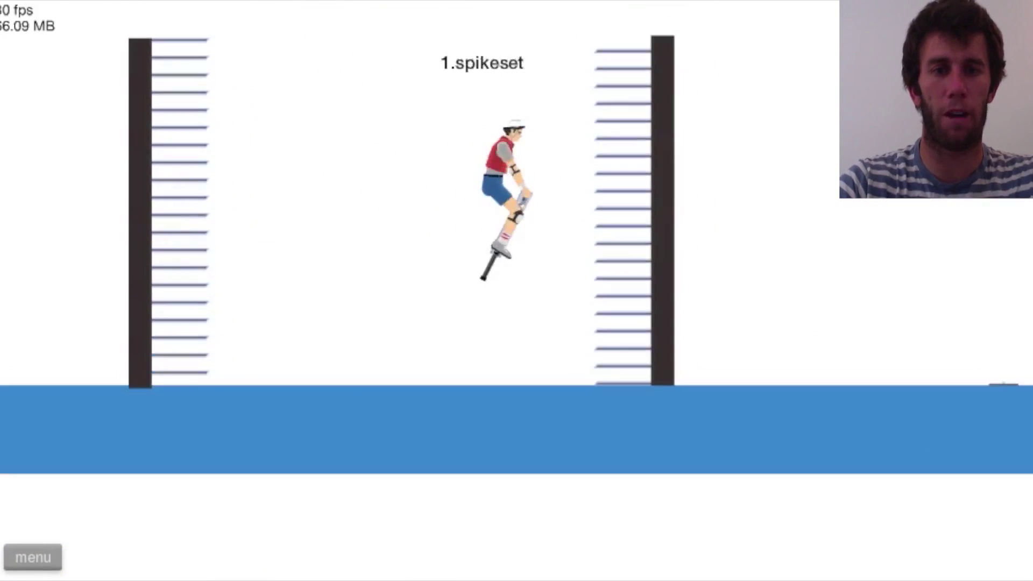
key("Right")
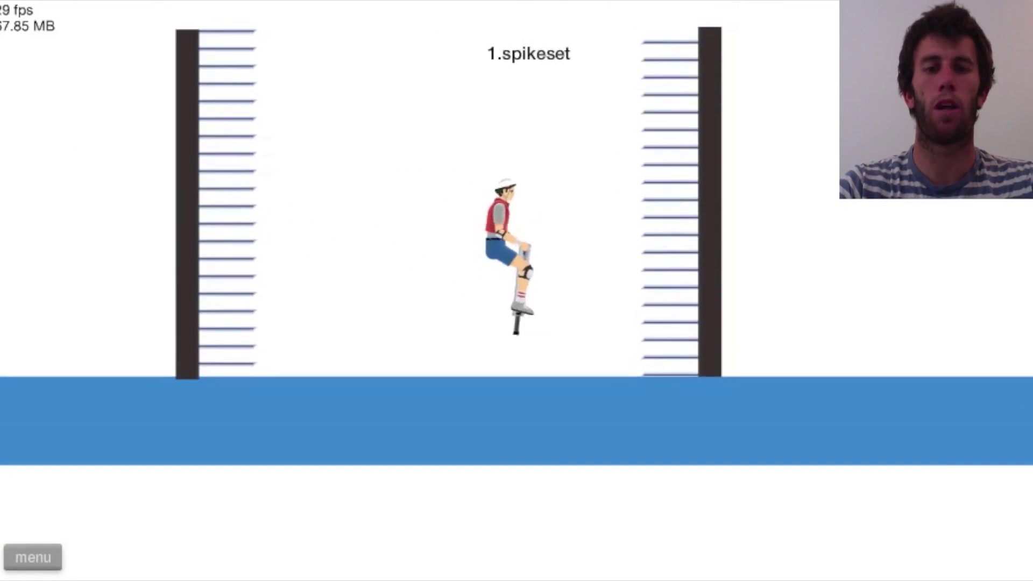
key("space")
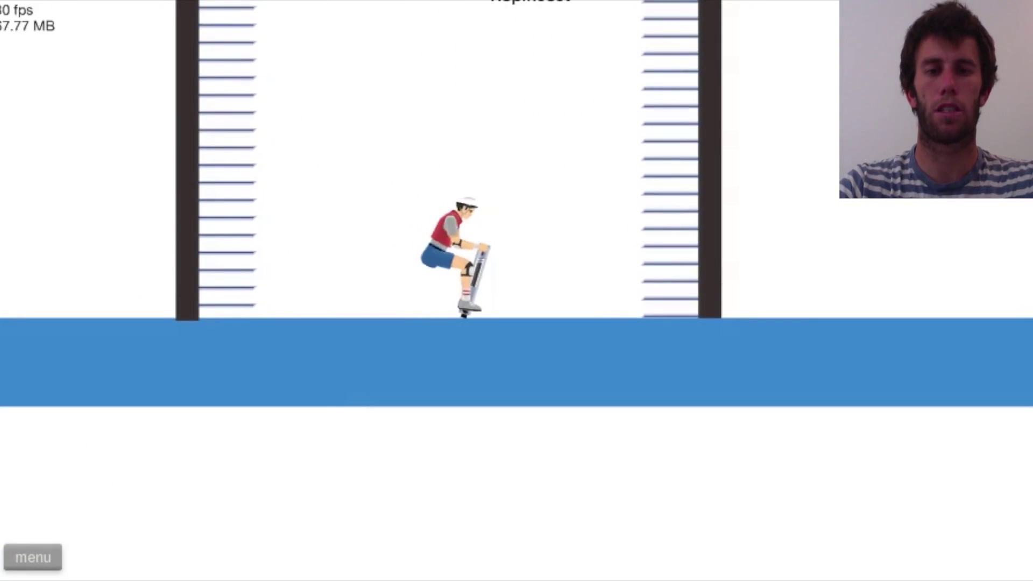
key("space")
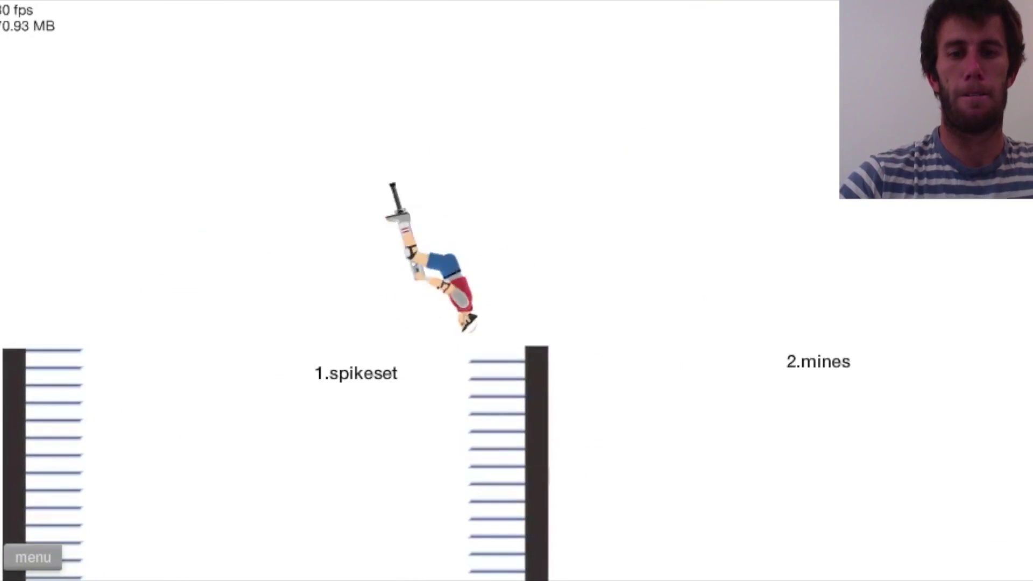
key("Right")
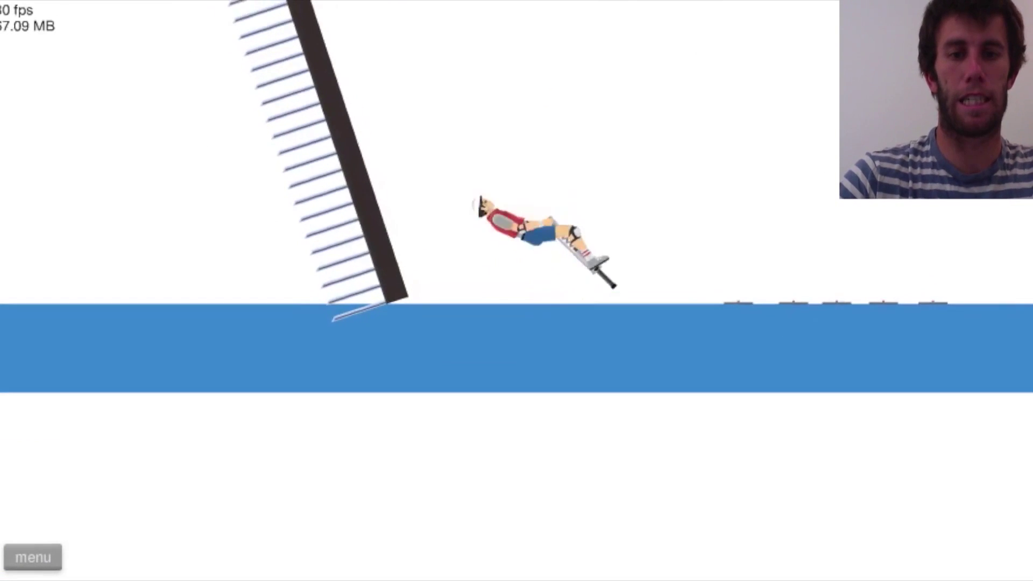
key("Right")
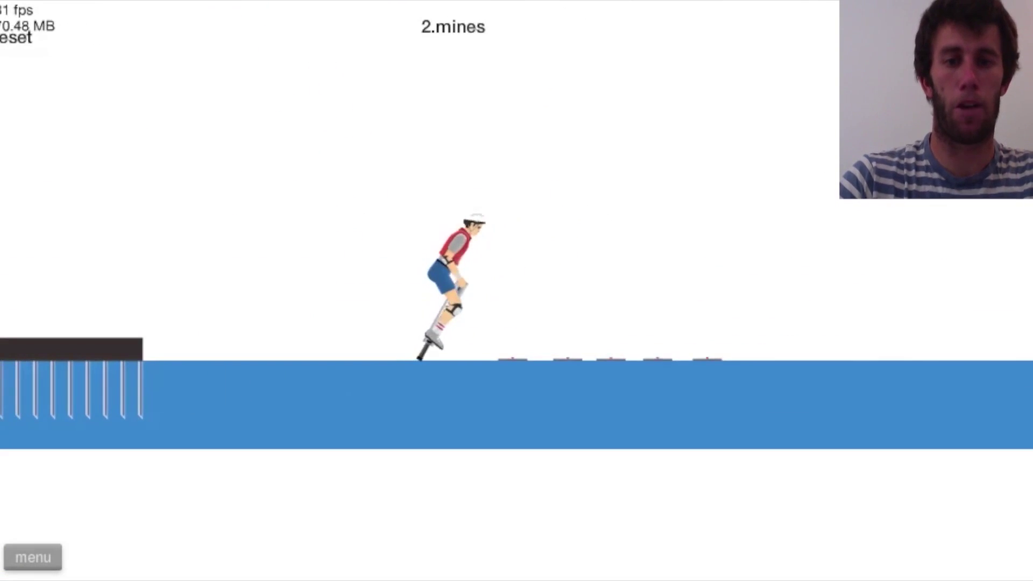
key("Right")
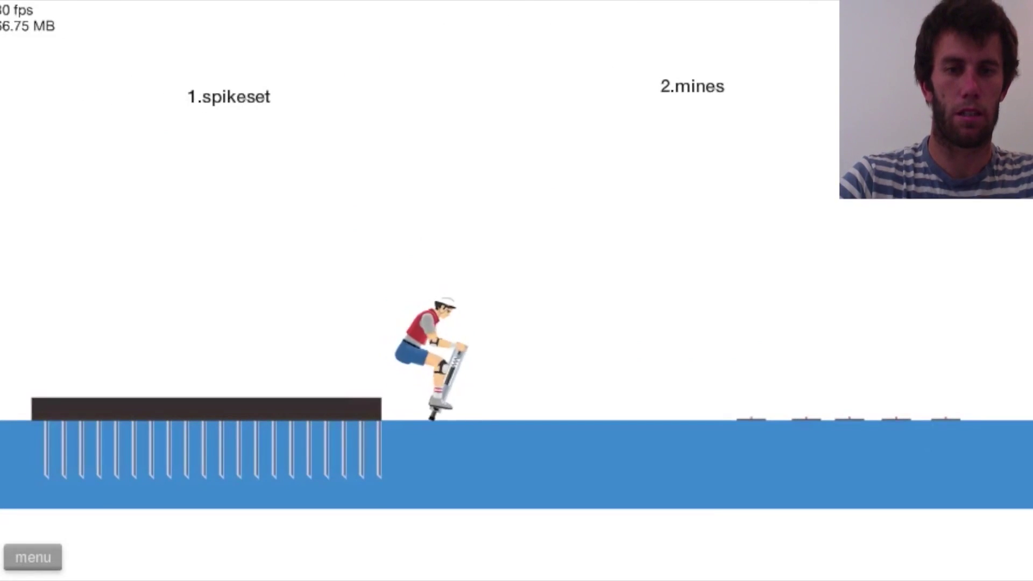
key("Right")
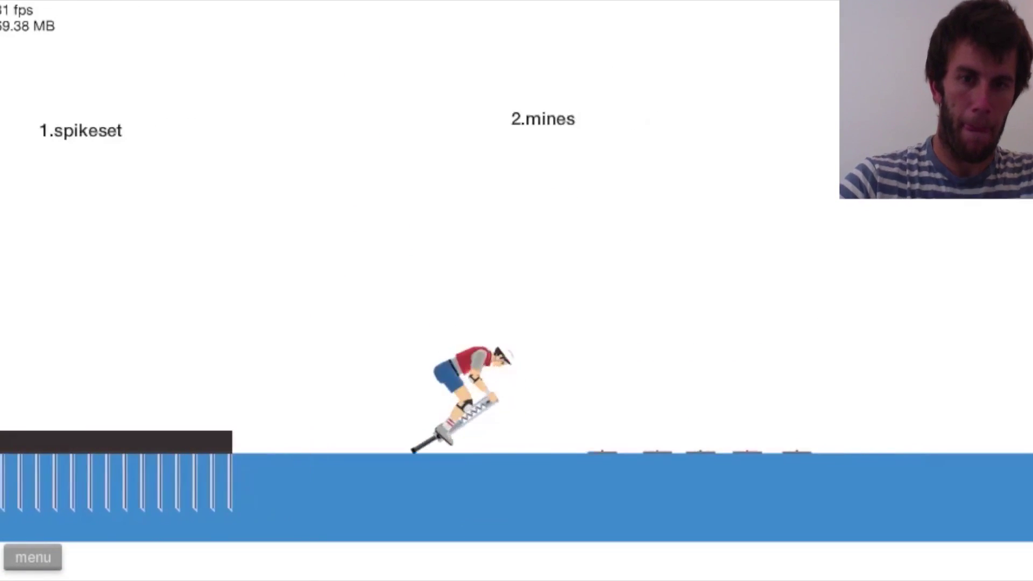
key("Right")
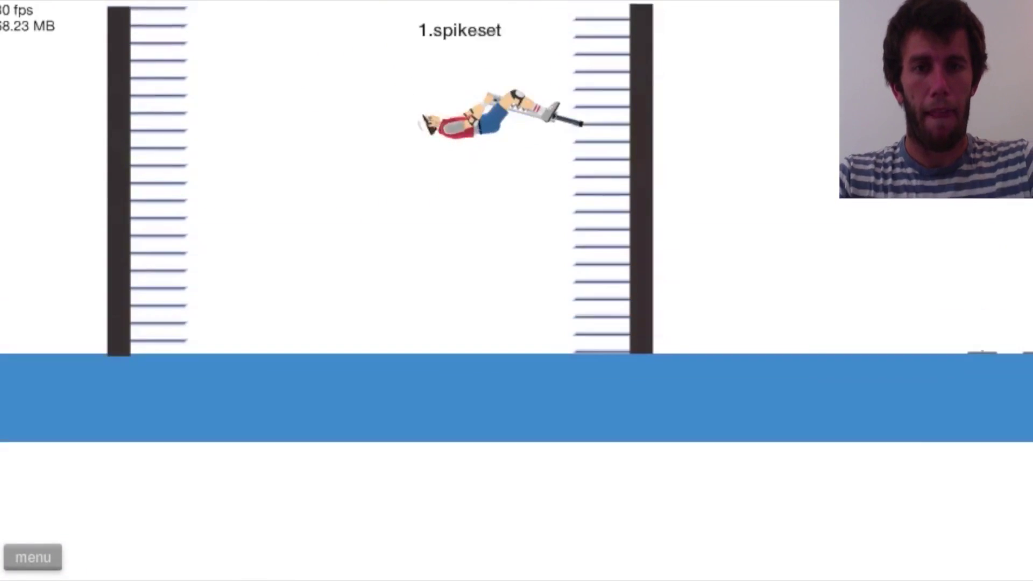
key("Return")
key("Return")
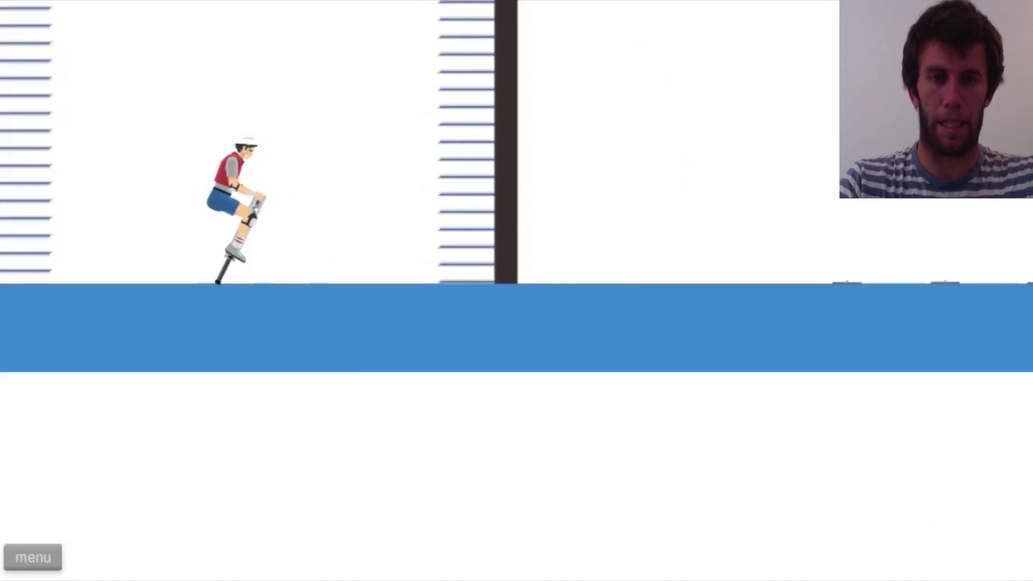
Flip past the spike wall and hop over the mines, then restart the level.
key("space")
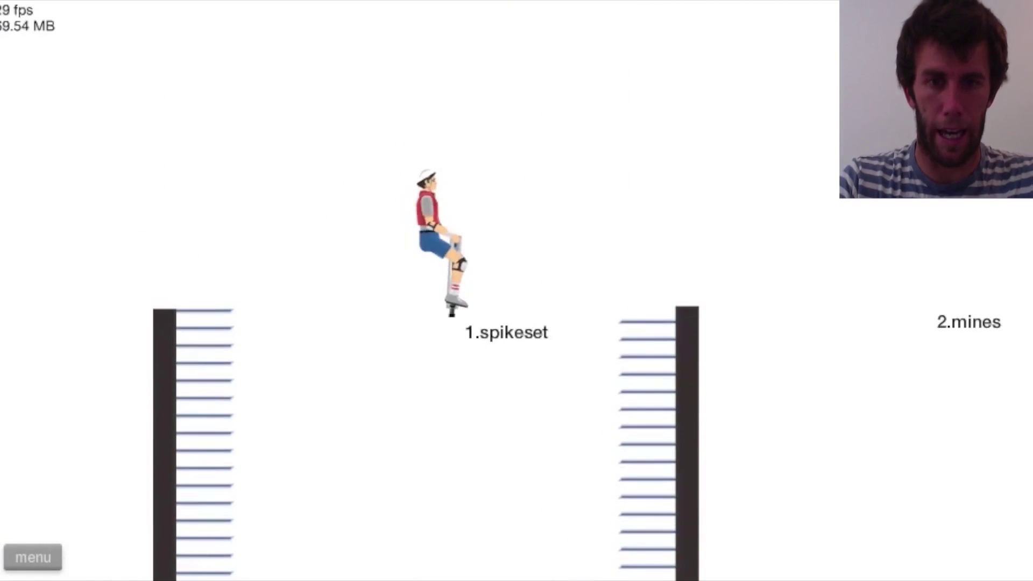
key("Right")
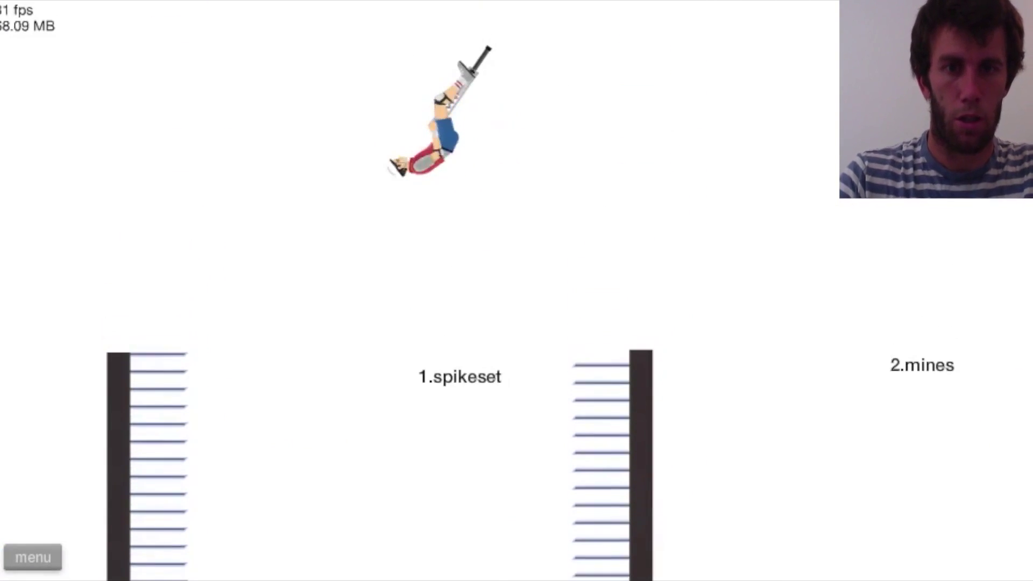
key("Left")
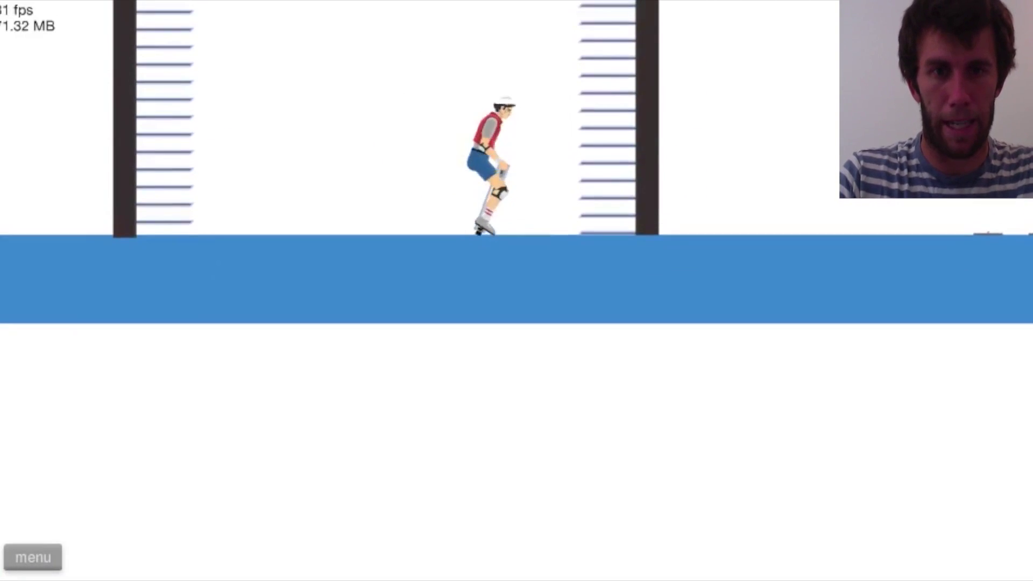
key("space")
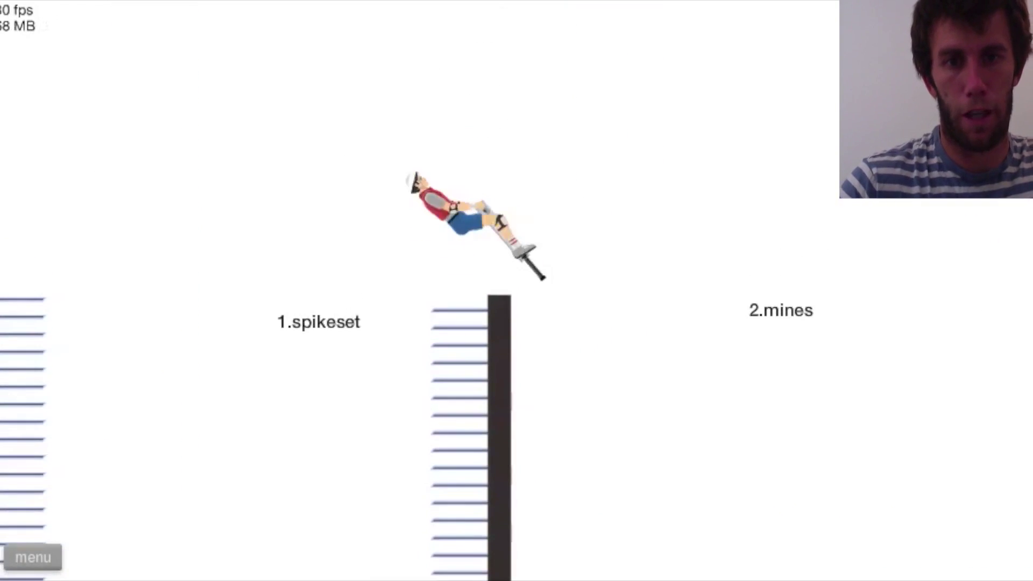
key("Right")
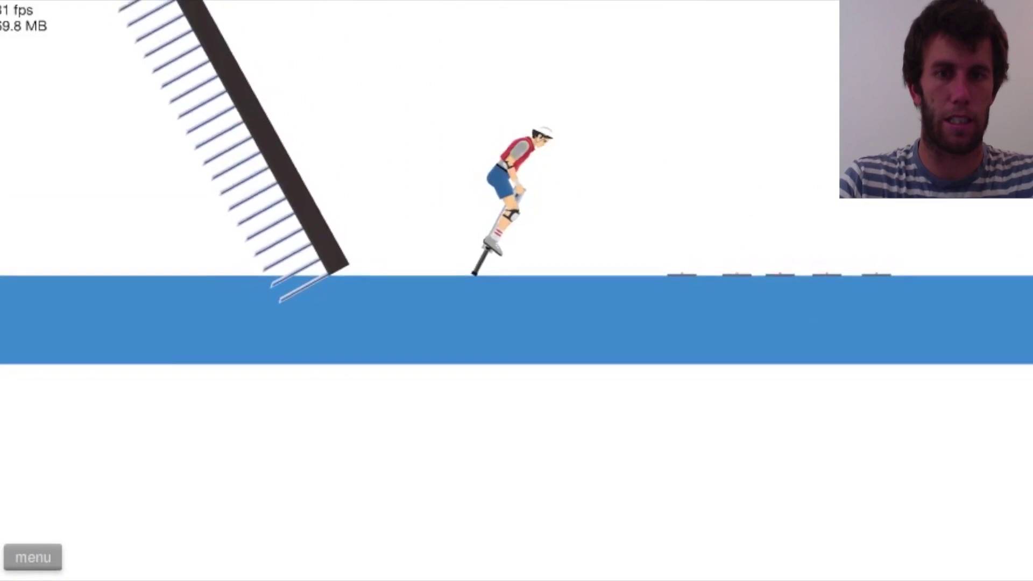
key("Left")
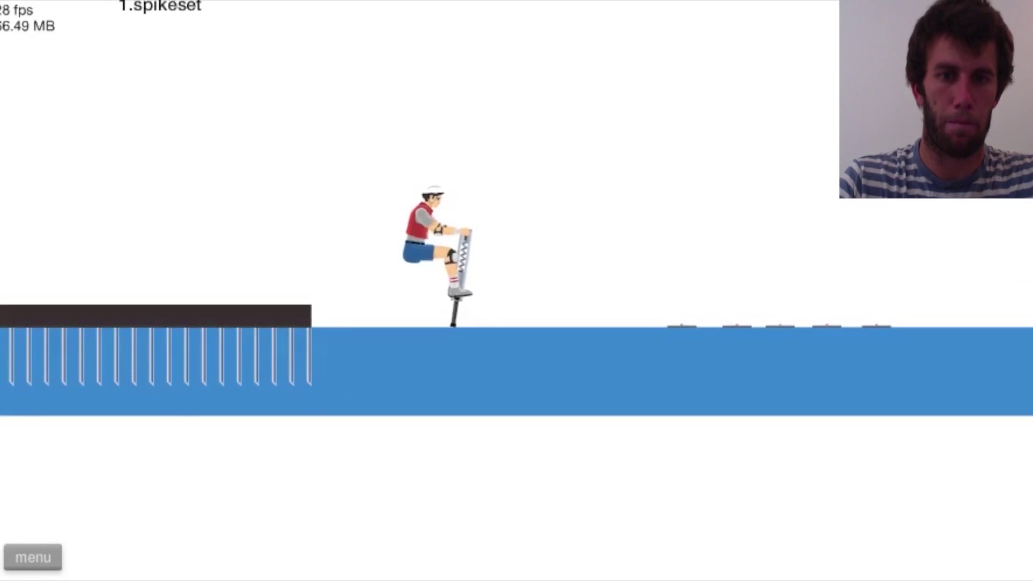
key("Right")
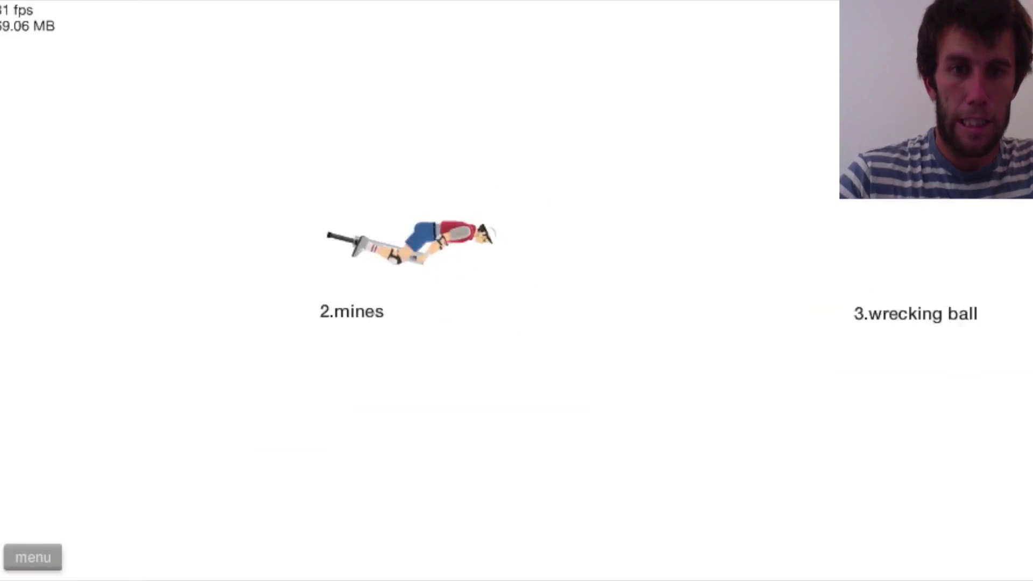
key("Right")
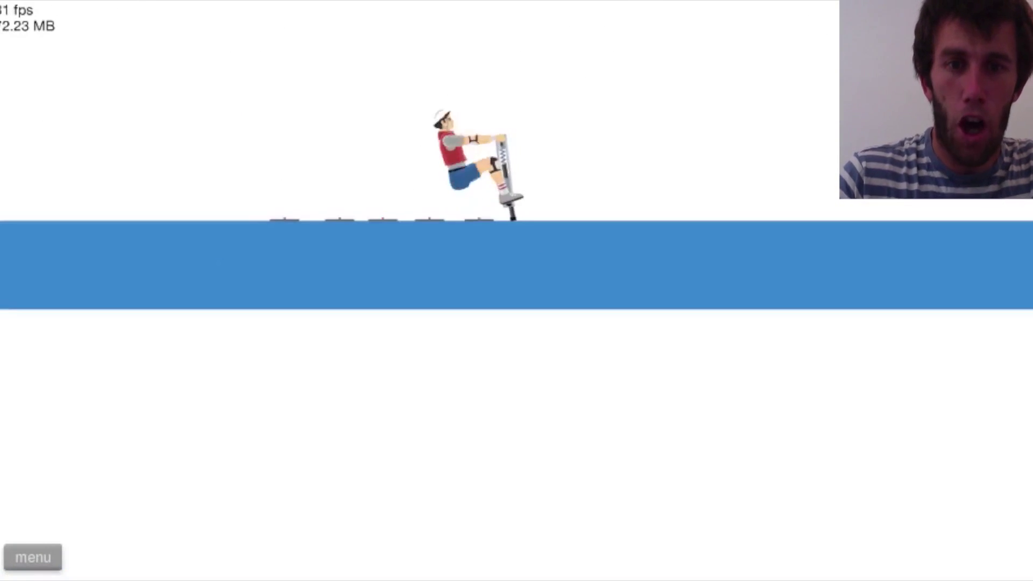
key("Left")
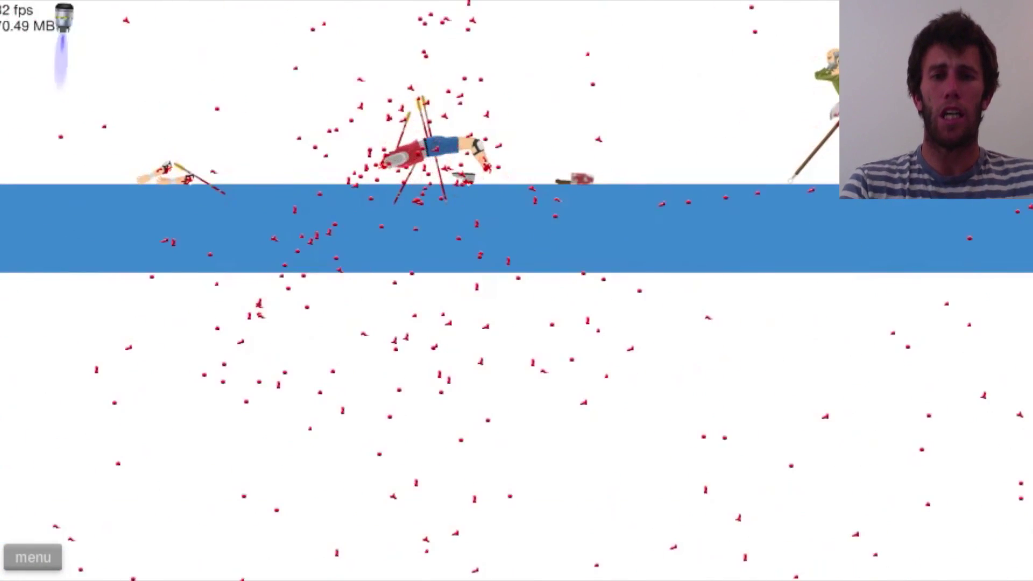
key("Escape")
key("Return")
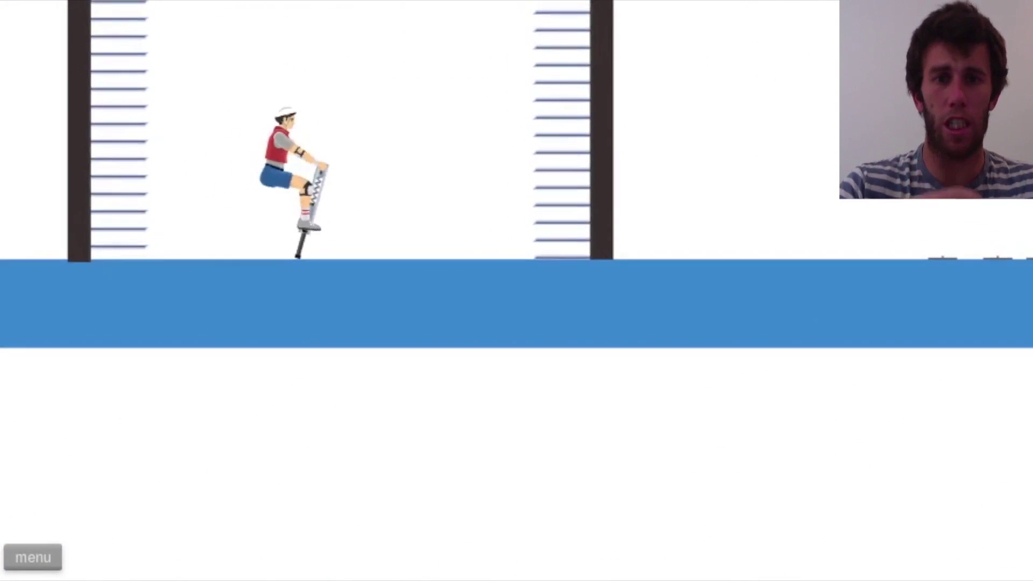
Make two quick flipping attempts, restarting after each crash, and launch a new run.
key("space")
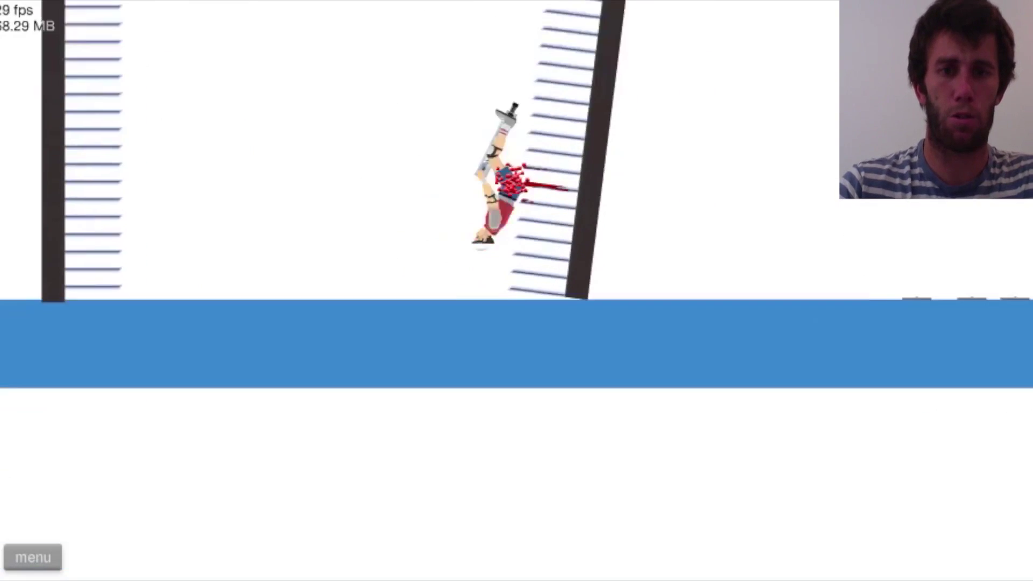
key("Escape")
key("Return")
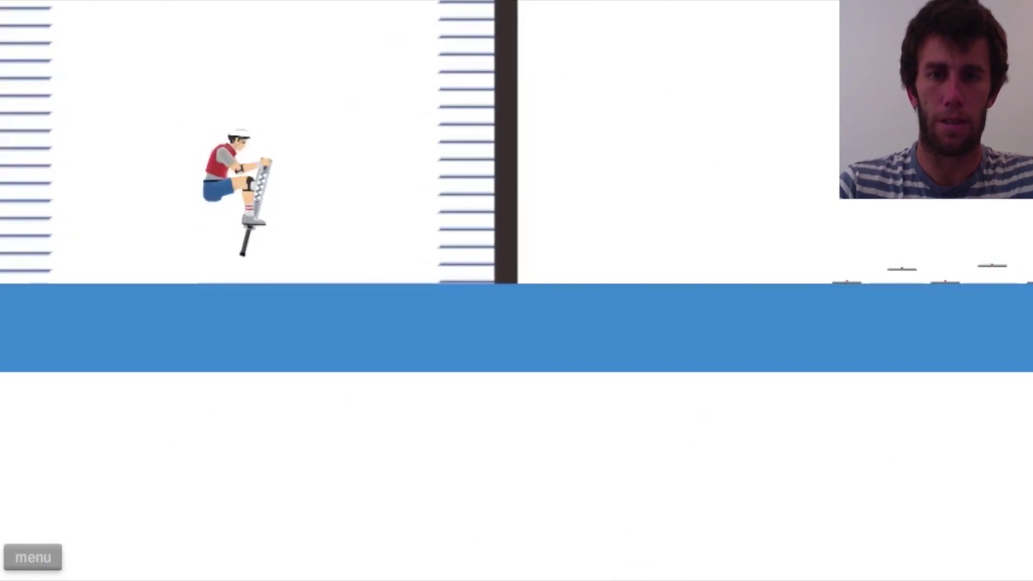
key("space")
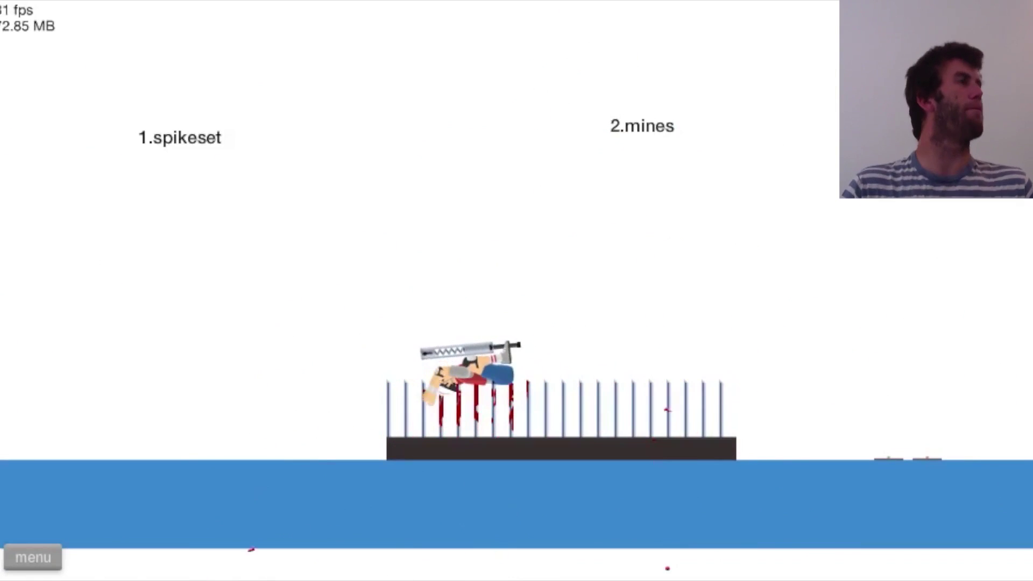
key("Escape")
key("Return")
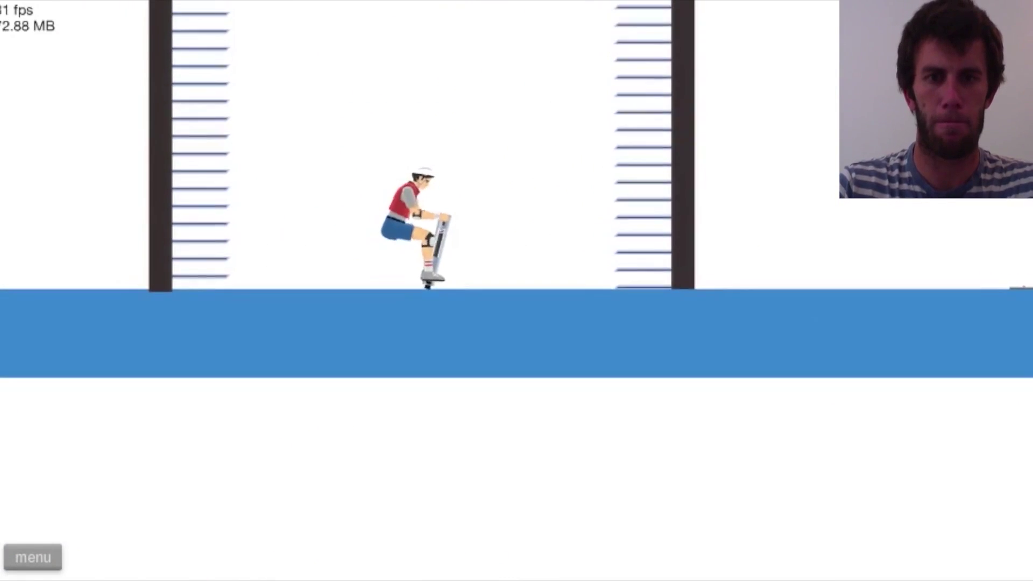
key("space")
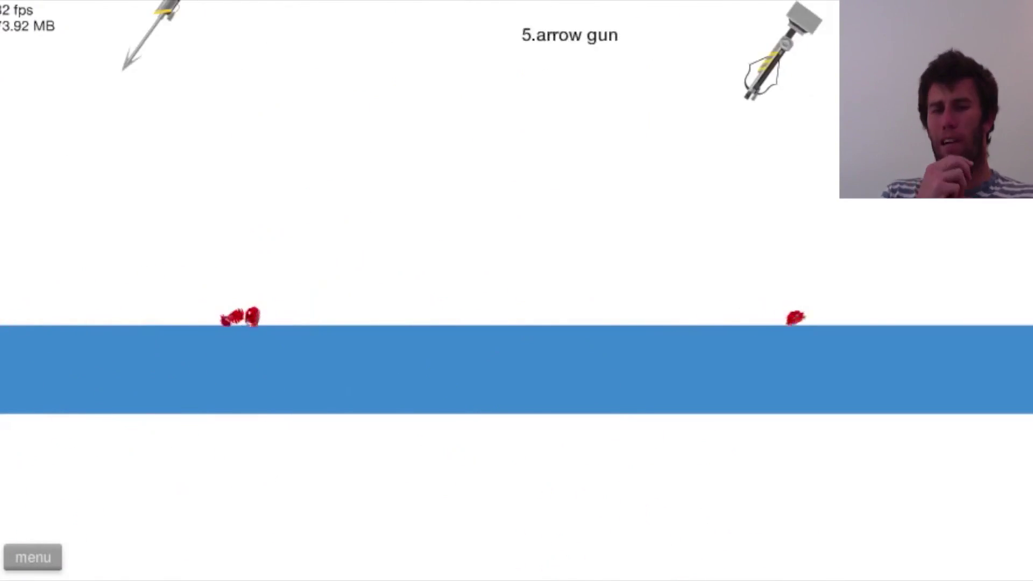
Pause the game after the pogo rider's run ends at the arrow guns.
key("Escape")
Return to the level list and start the MaToBaToo level.
left_click(479, 437)
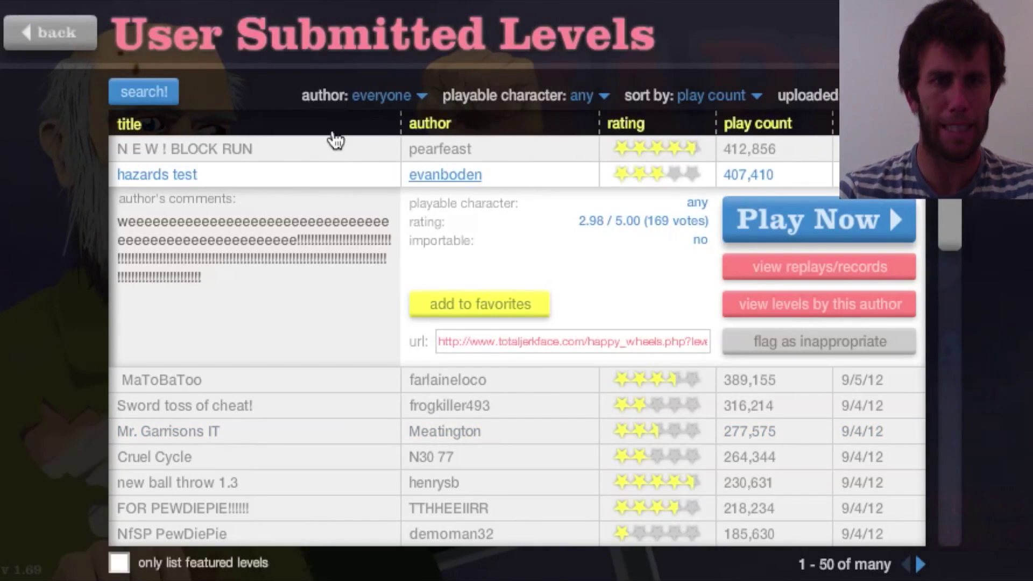
left_click(289, 386)
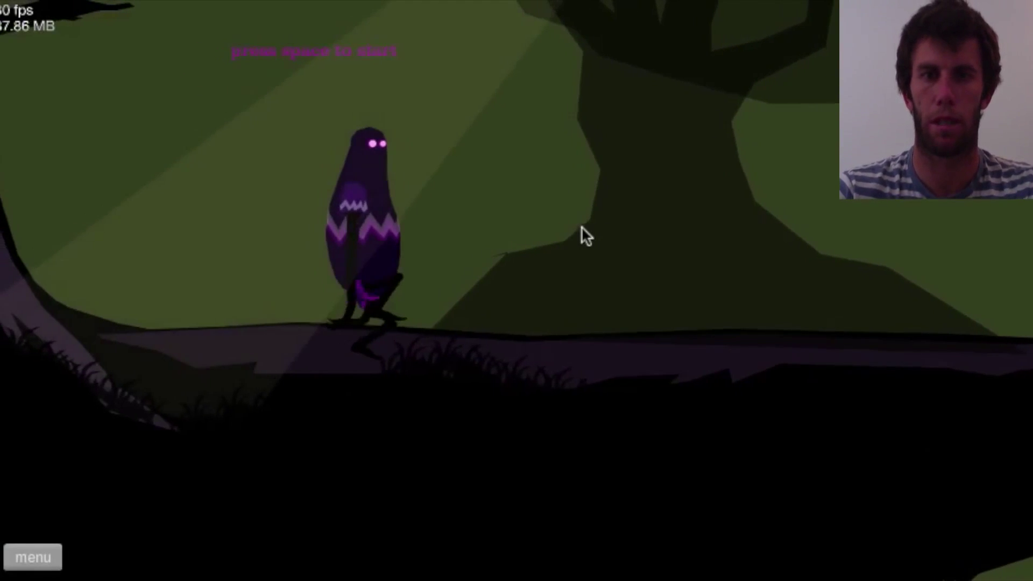
key("space")
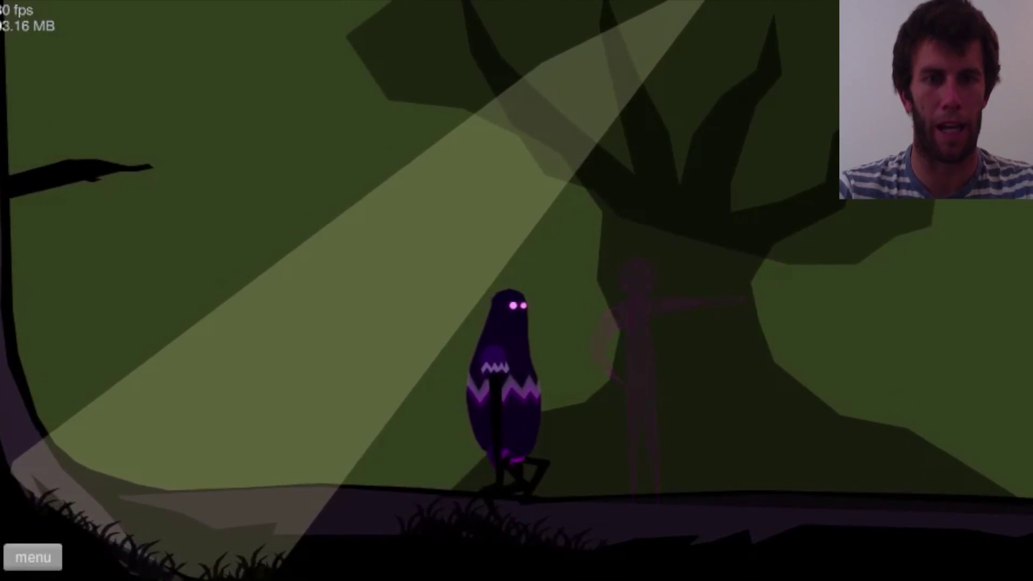
Walk the cloaked character right across the terrain, then pause and leave the level.
key("Right")
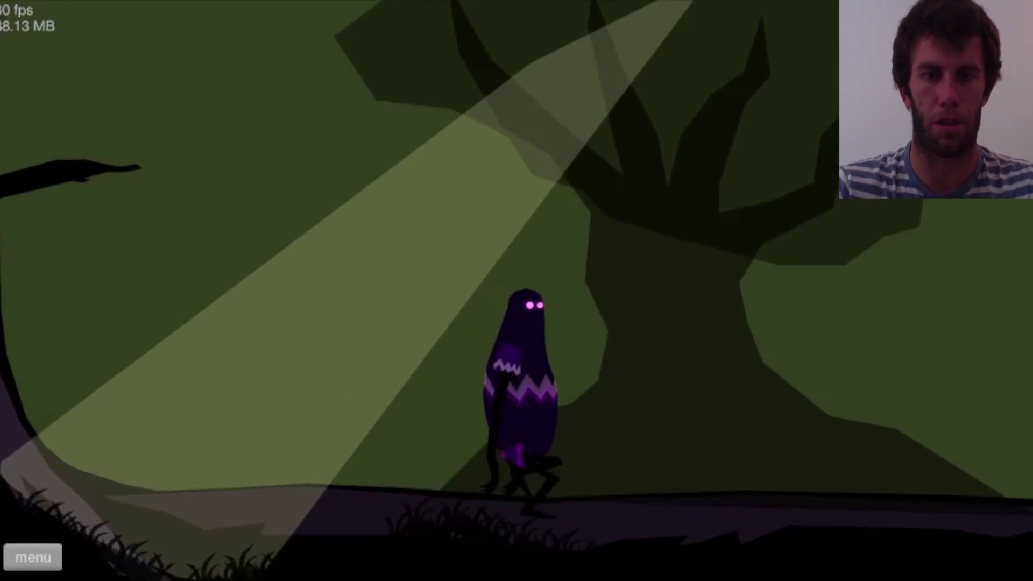
key("Right")
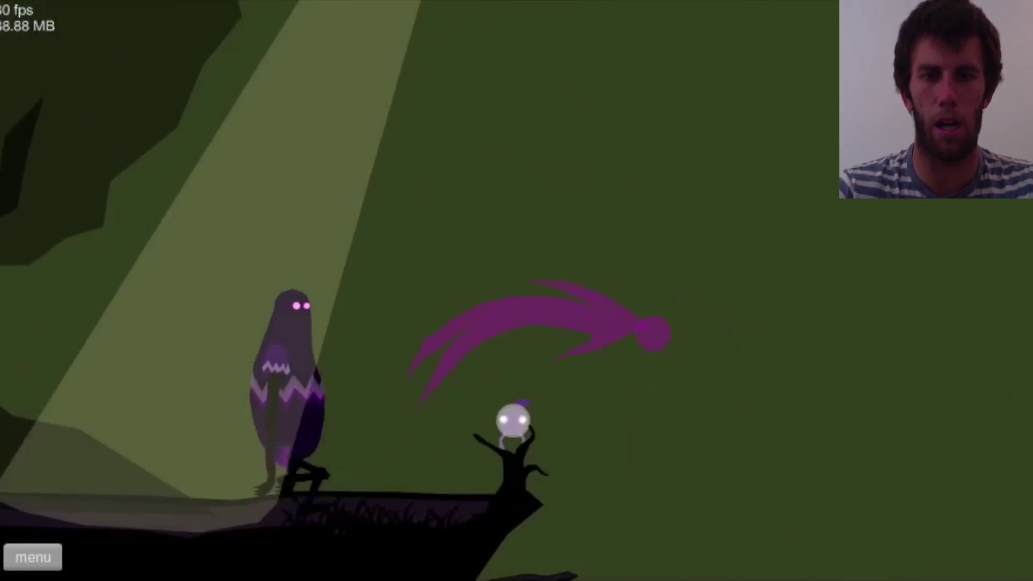
key("Right")
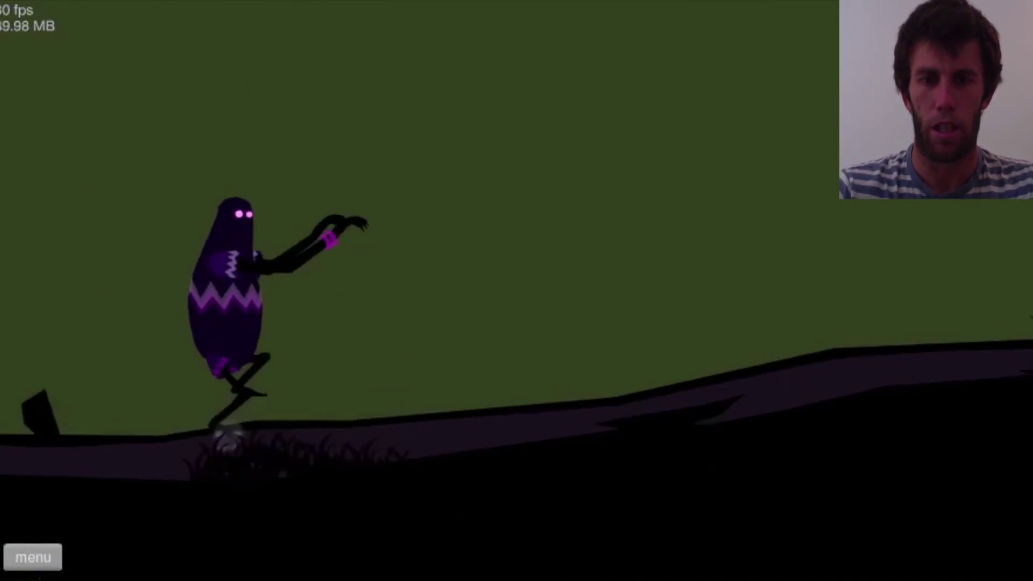
key("Right")
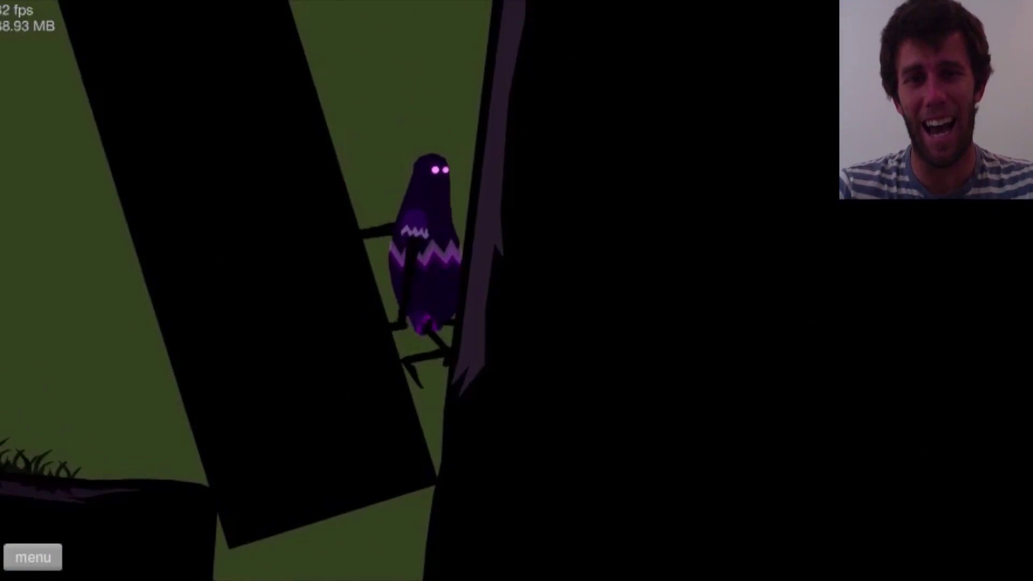
key("Escape")
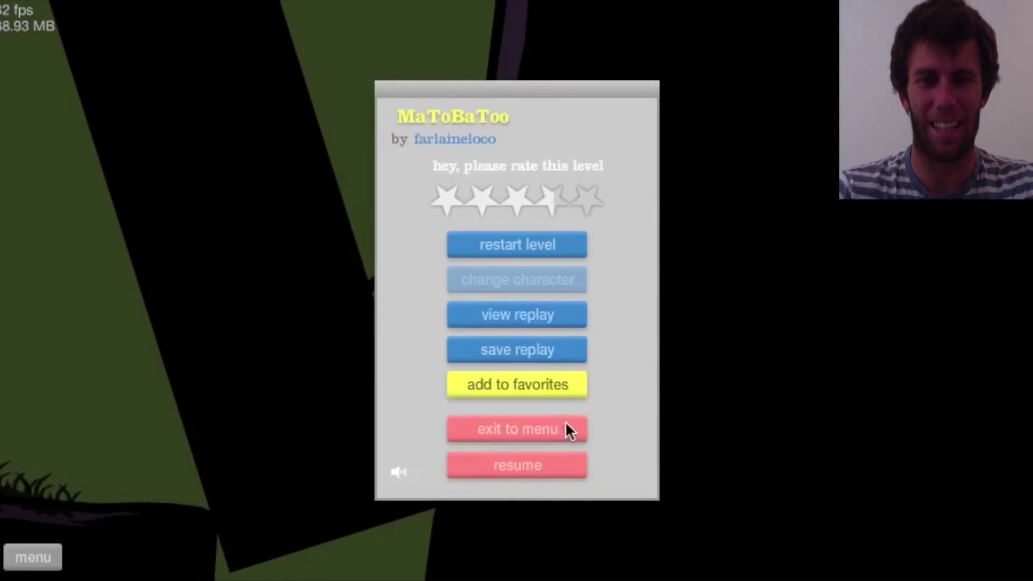
key("Return")
Exit to the level list and expand the Sword toss of cheat! details.
key("Escape")
left_click(502, 436)
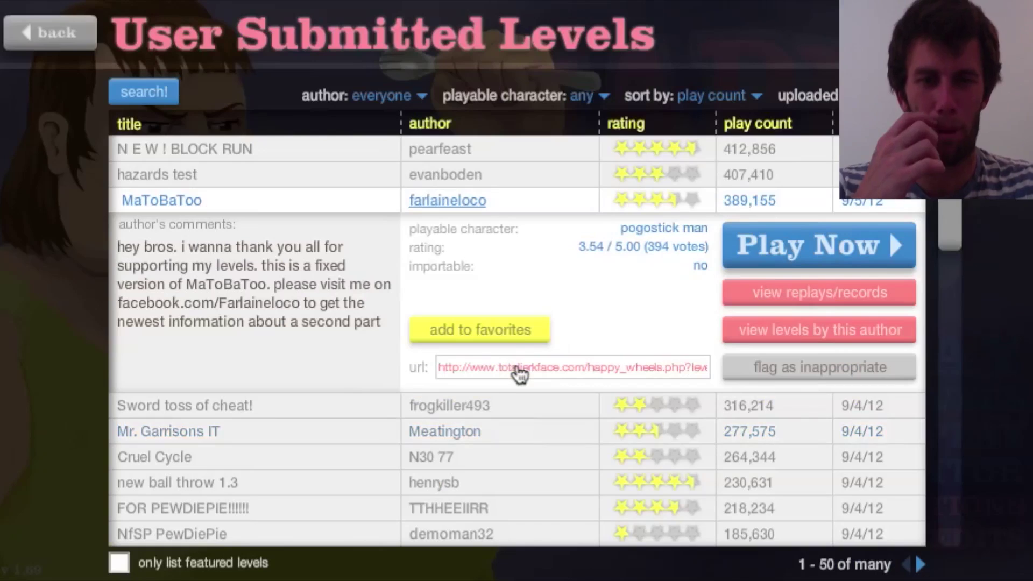
left_click(197, 407)
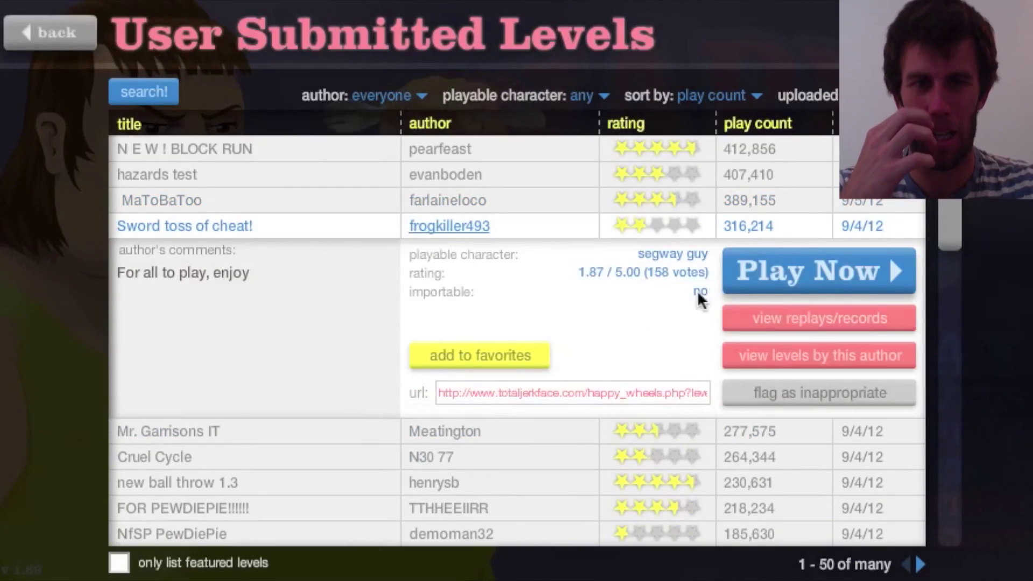
Play Sword toss of cheat!, then pause and return to the User Submitted Levels list.
left_click(767, 283)
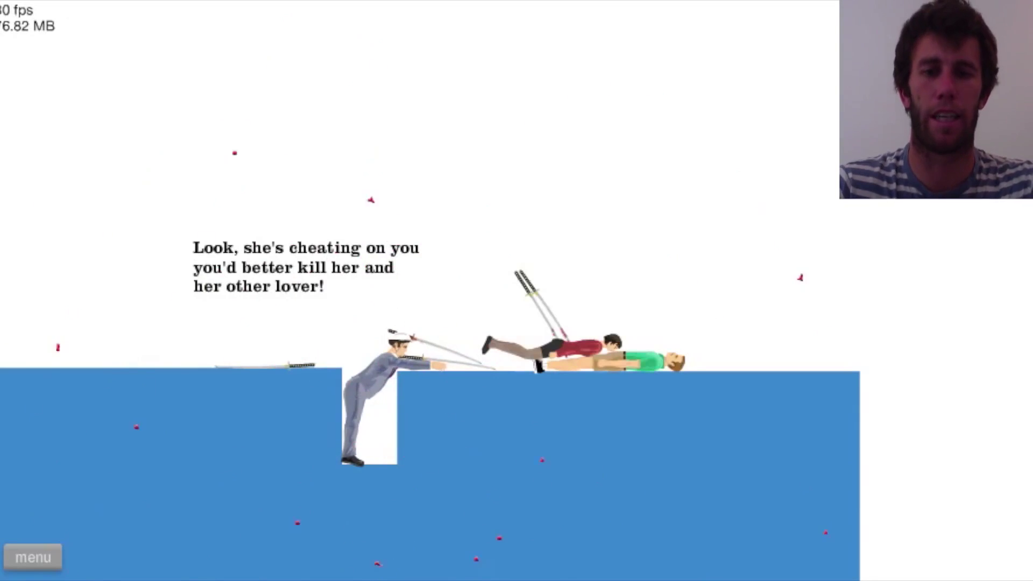
key("Escape")
left_click(536, 435)
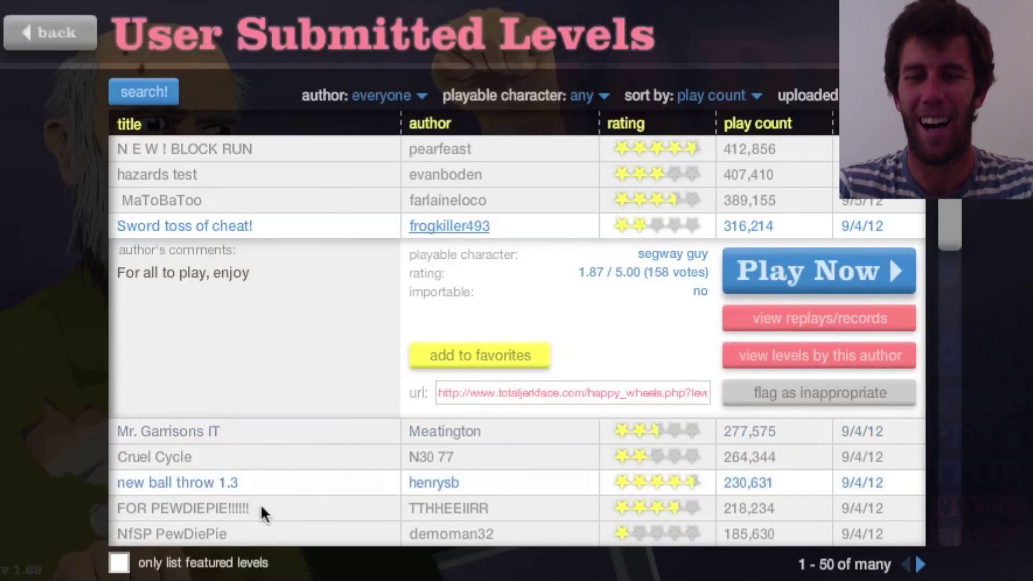
Start Mr. Garrisons IT and roll the wheel over the figures through the boost zone.
left_click(253, 435)
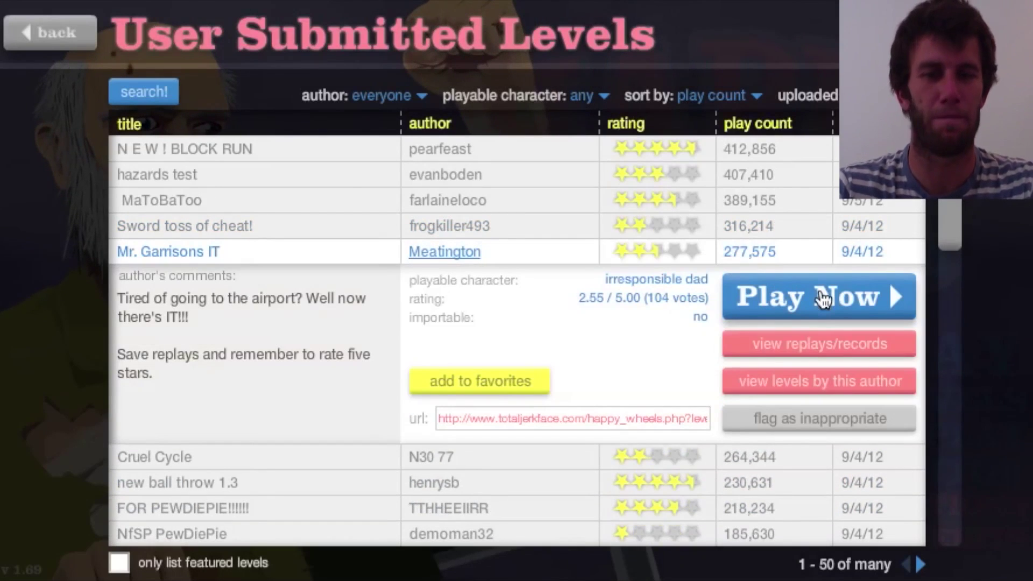
left_click(822, 300)
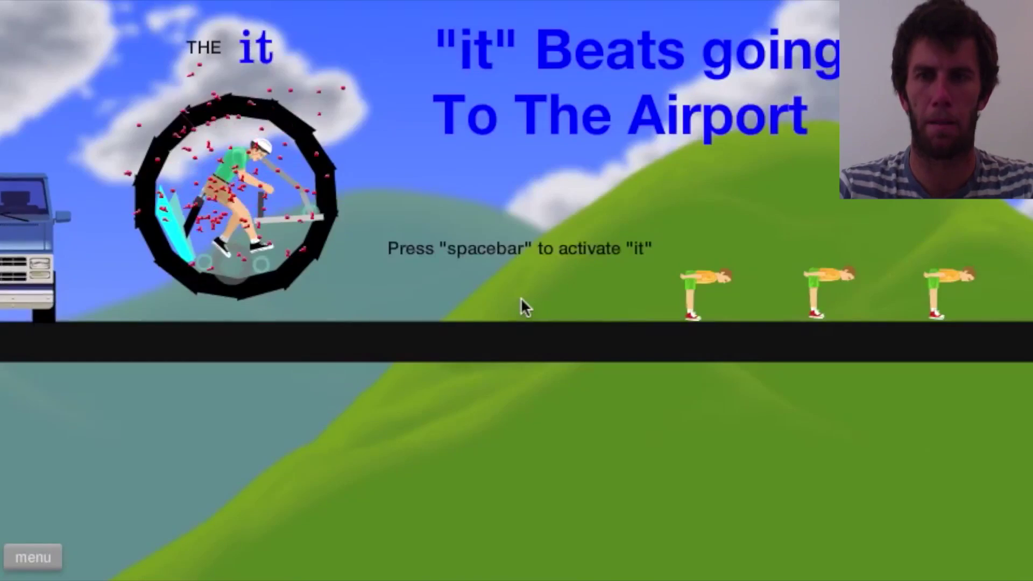
key("Up")
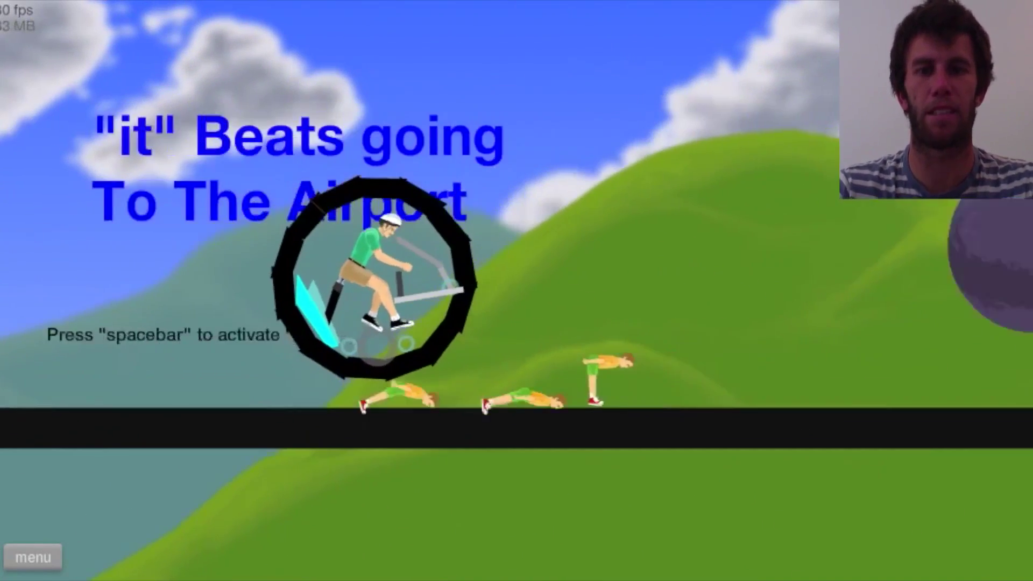
key("Up")
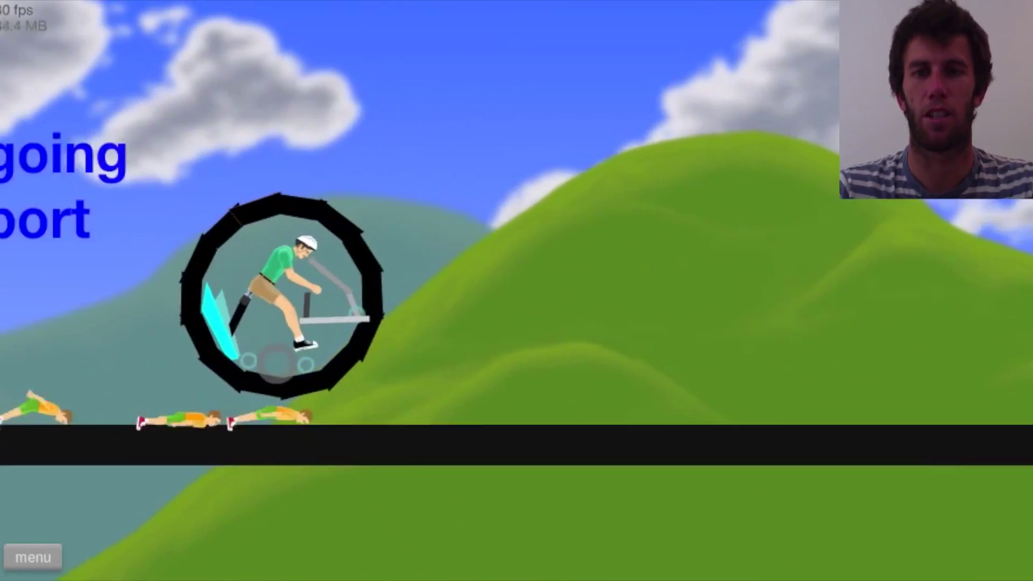
key("Up")
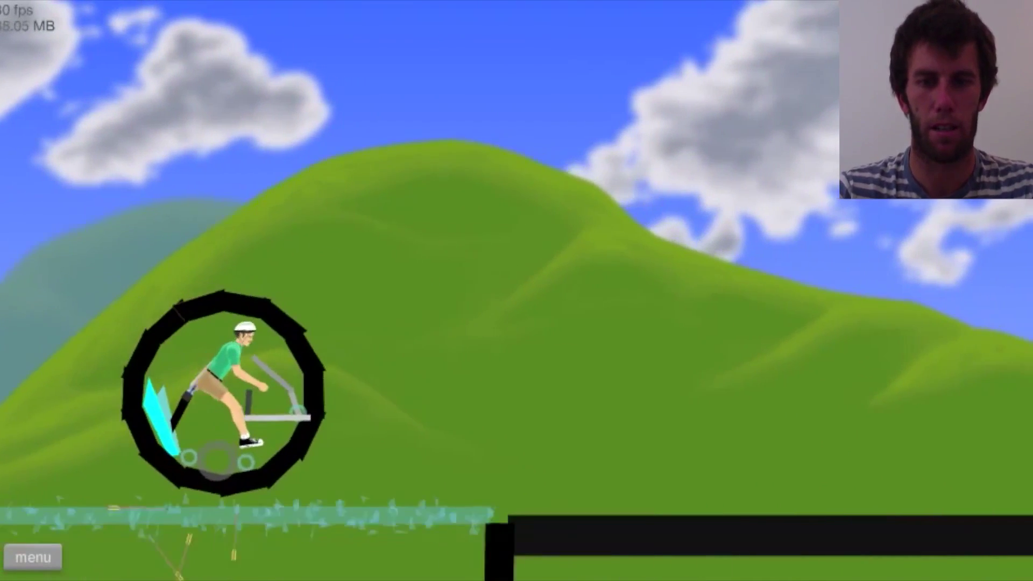
Roll past the magenta pole and down the ramp to a 19.73-second victory, then exit.
key("Up")
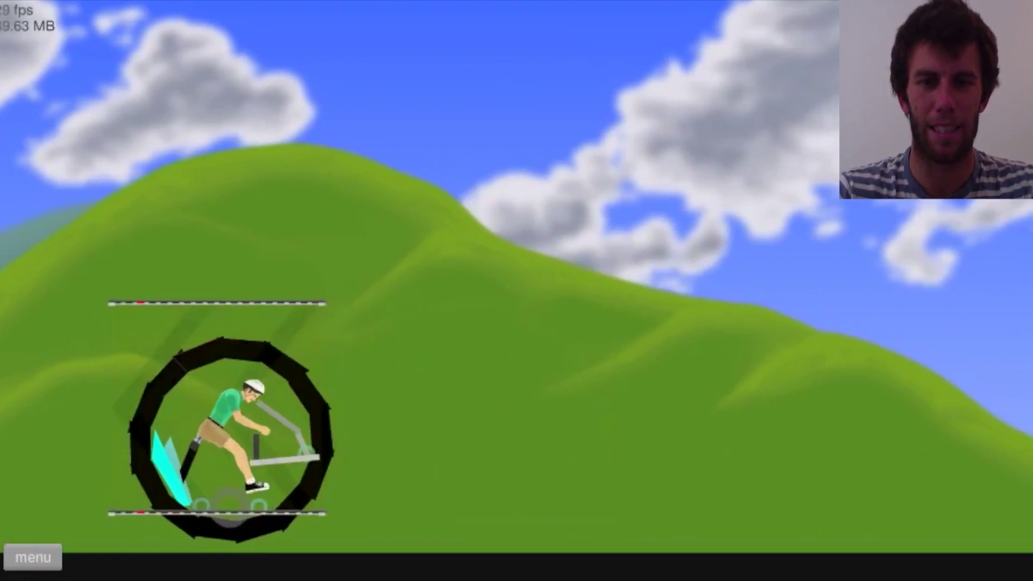
key("Up")
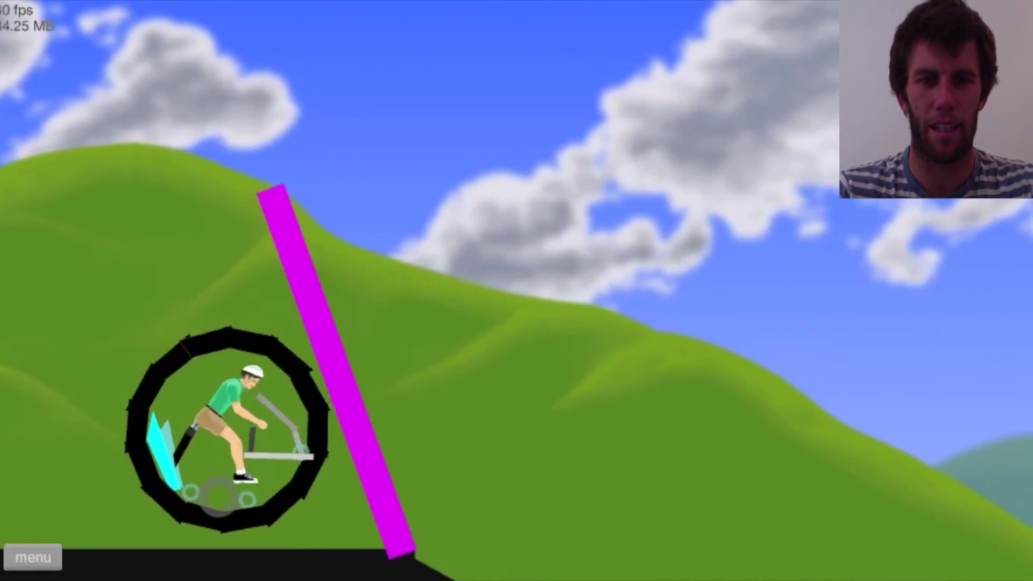
key("Up")
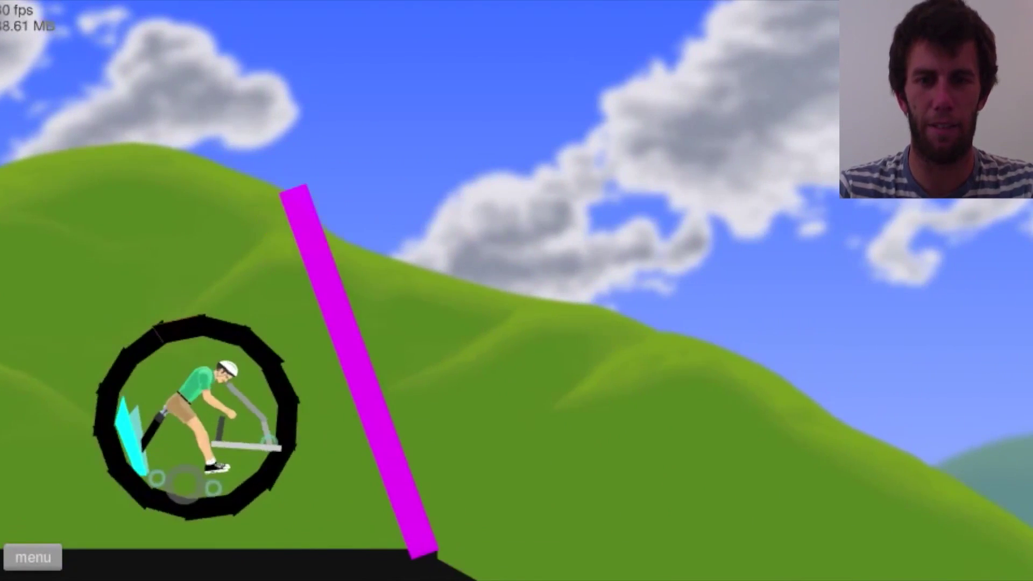
key("Down")
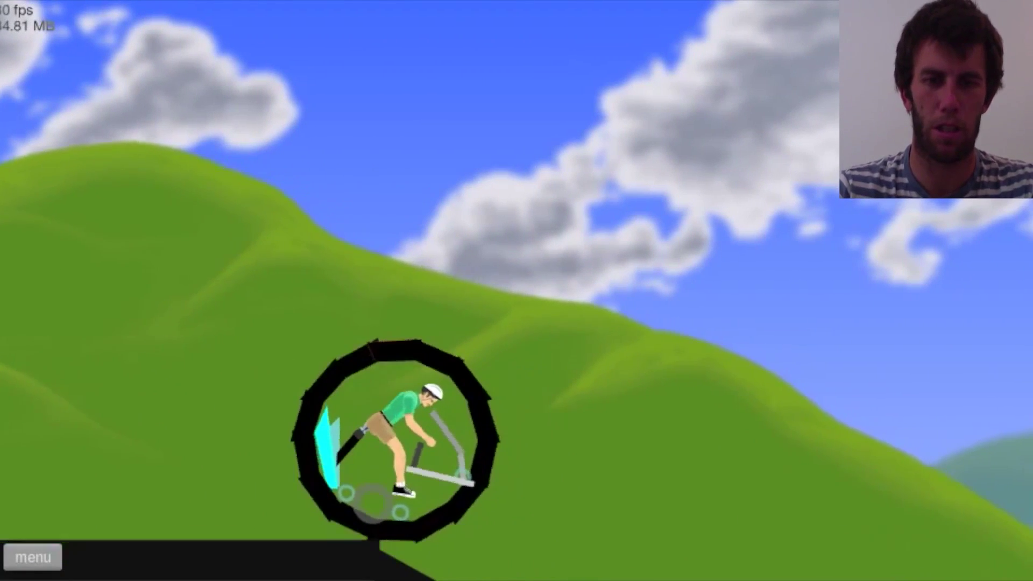
key("Up")
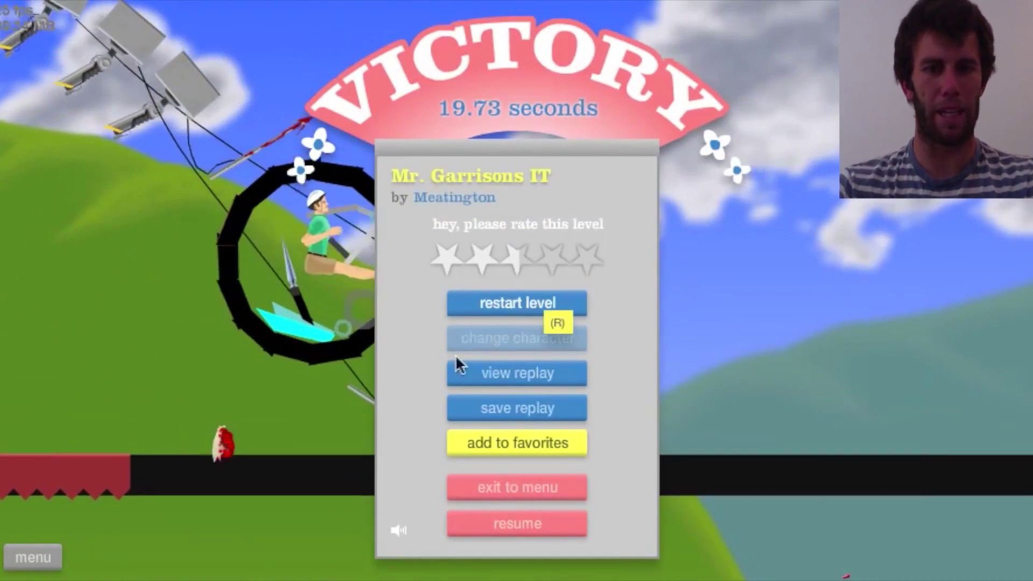
left_click(571, 486)
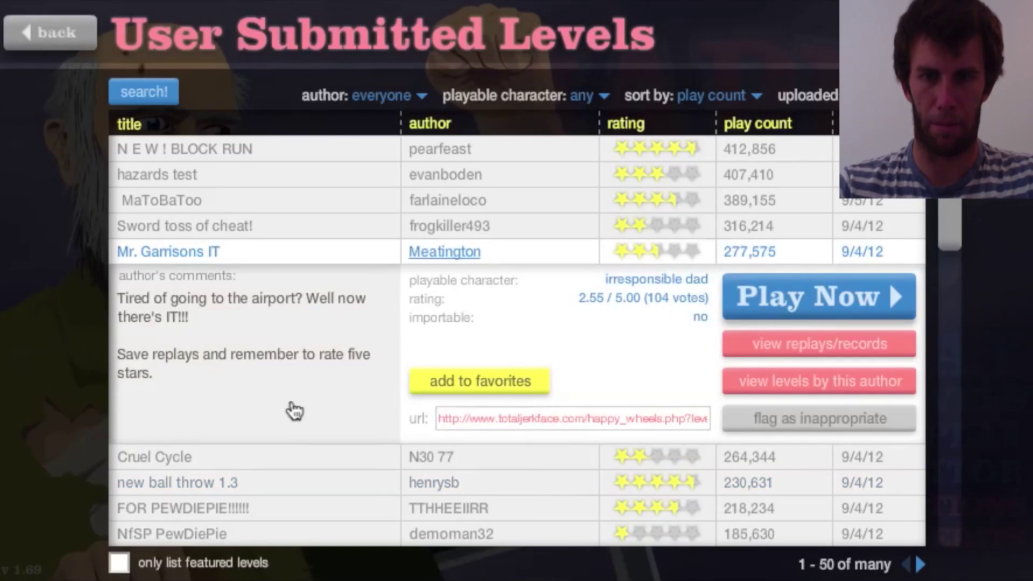
Launch Cruel Cycle as the segway rider, ride it until shredded, then pause.
left_click(282, 257)
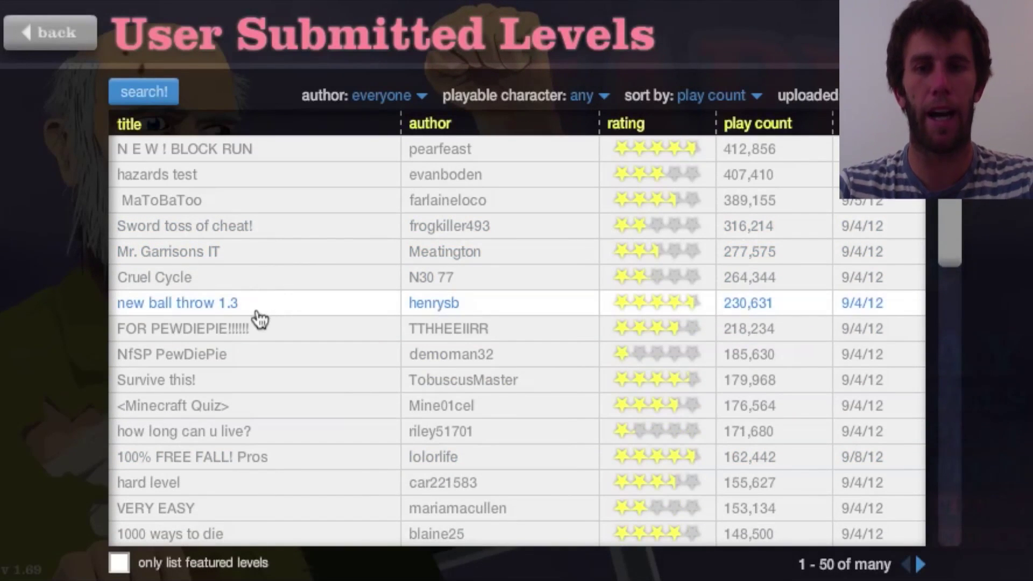
left_click(269, 280)
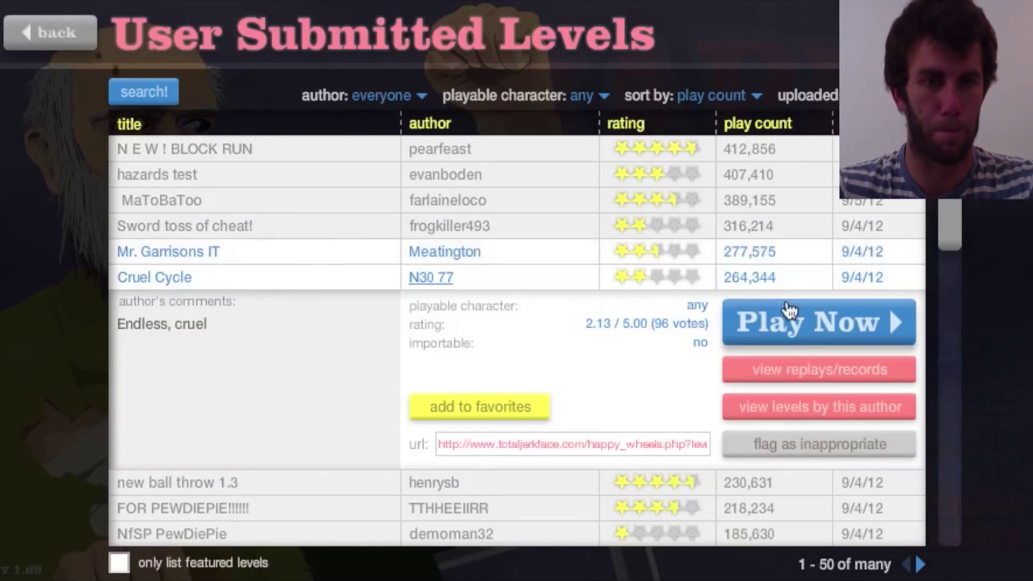
left_click(801, 346)
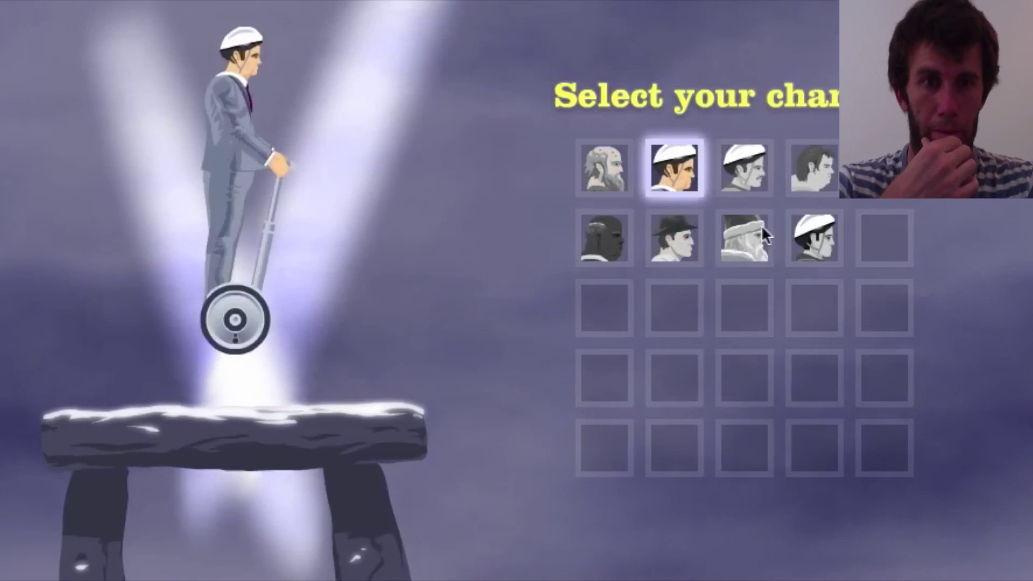
left_click(818, 194)
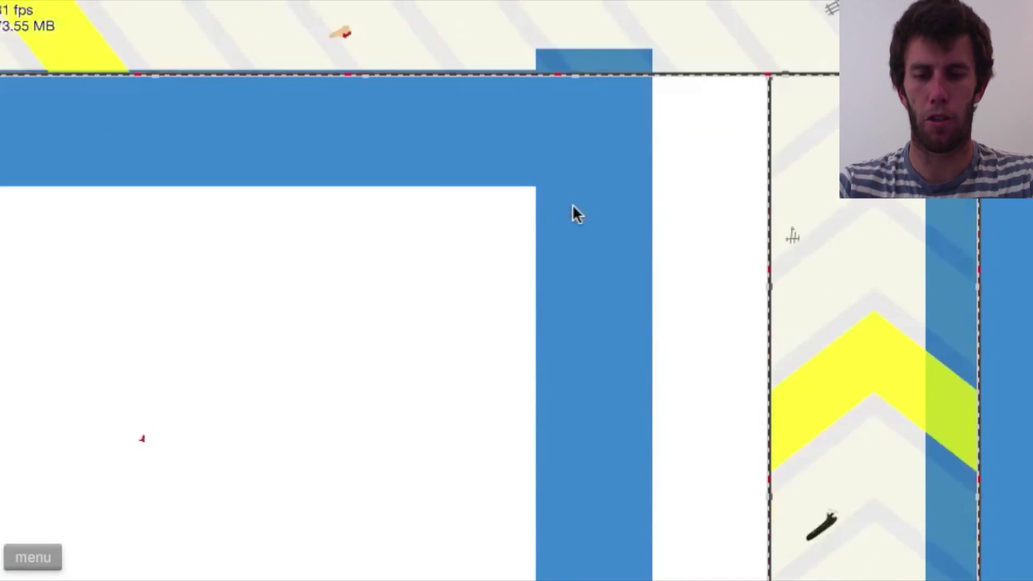
key("Escape")
Return to the user levels list and open the Minecraft Quiz level's details.
left_click(487, 428)
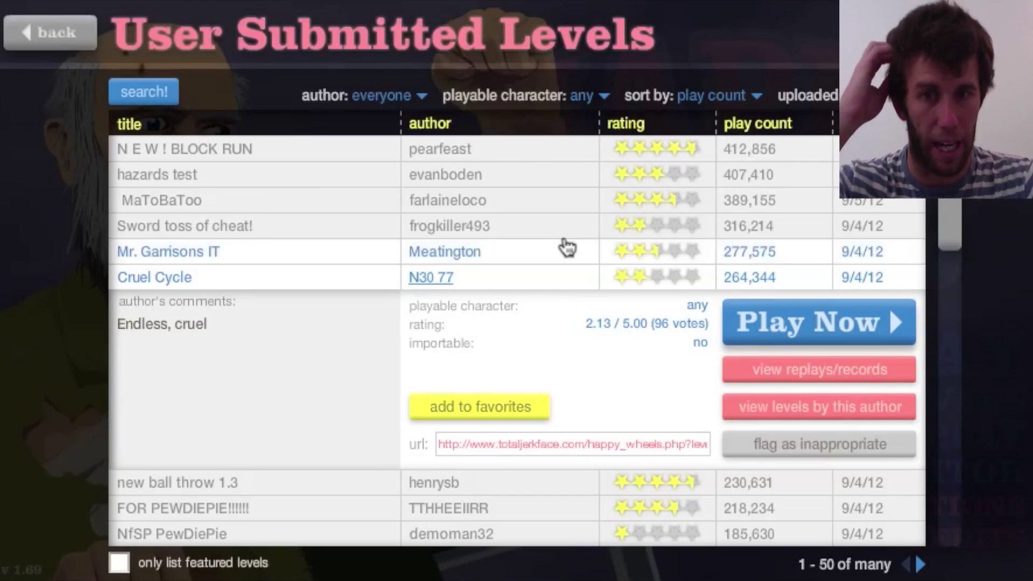
left_click(307, 288)
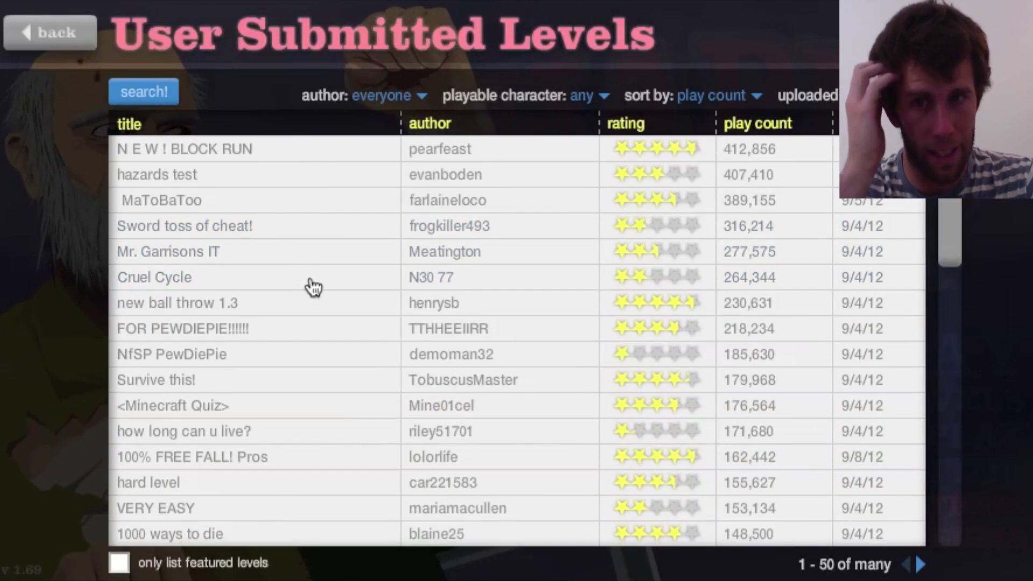
left_click(269, 362)
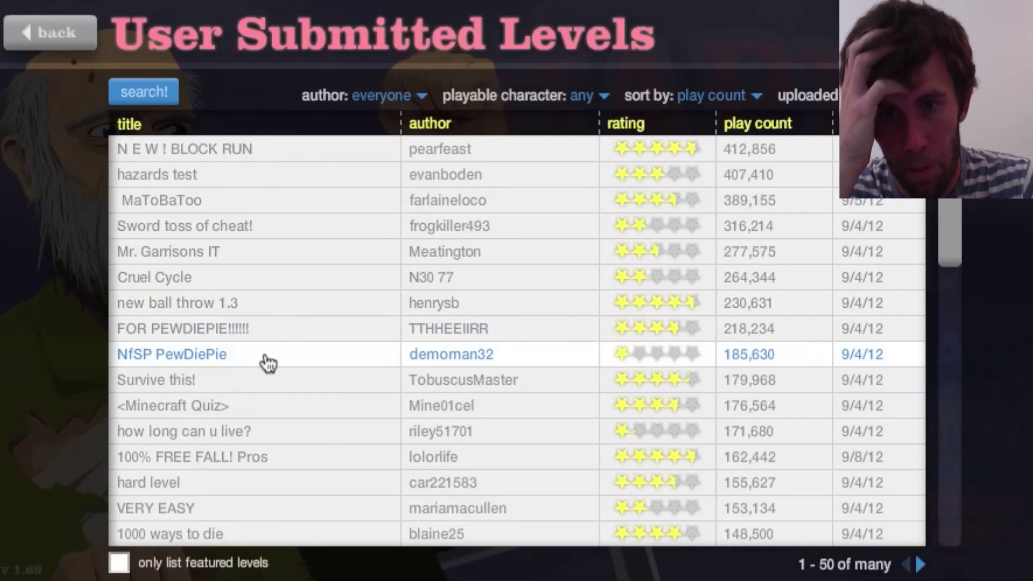
left_click(259, 386)
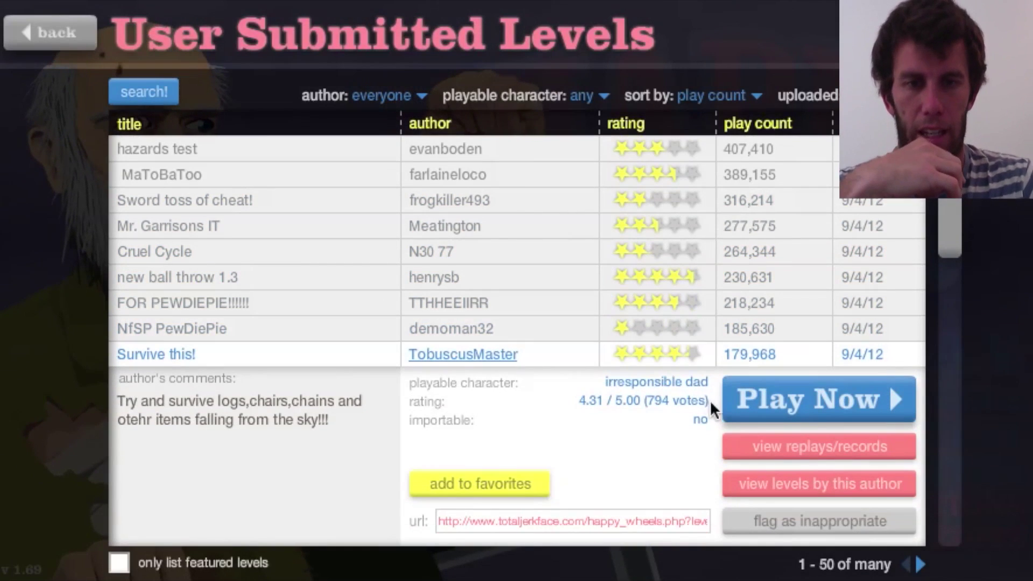
left_click(336, 361)
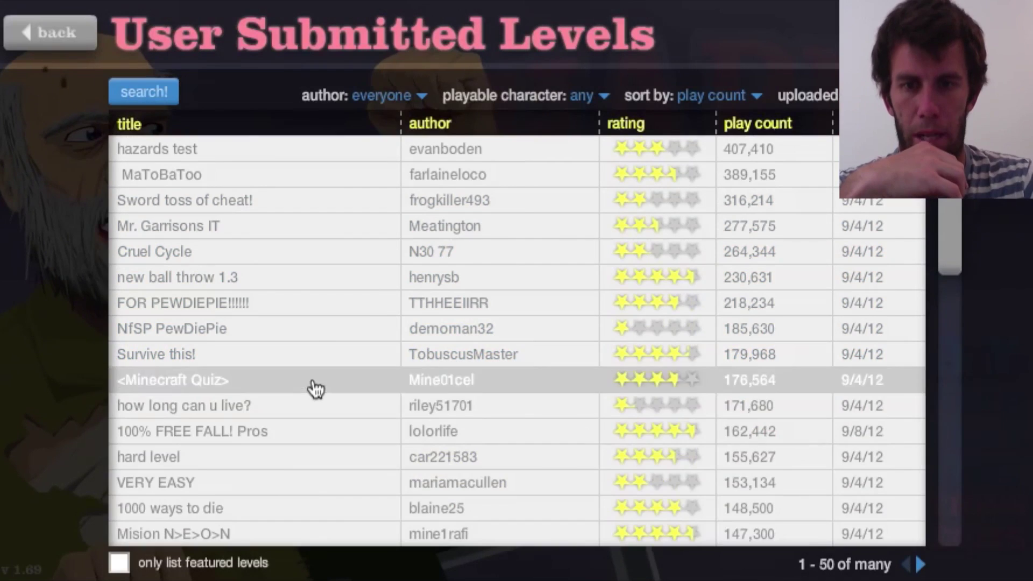
left_click(315, 381)
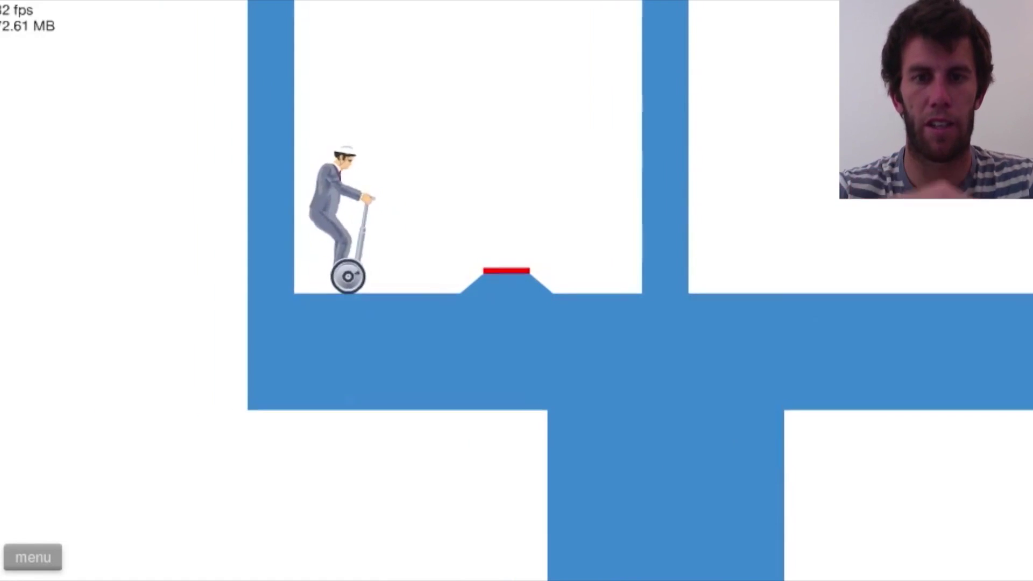
Ride the segway over the red button and through question one.
key("Up")
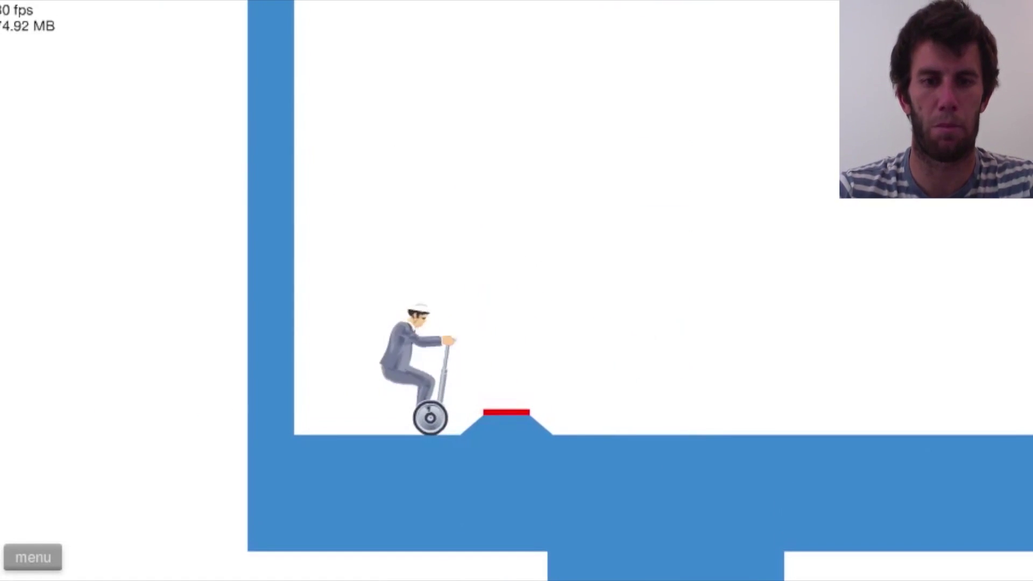
key("Up")
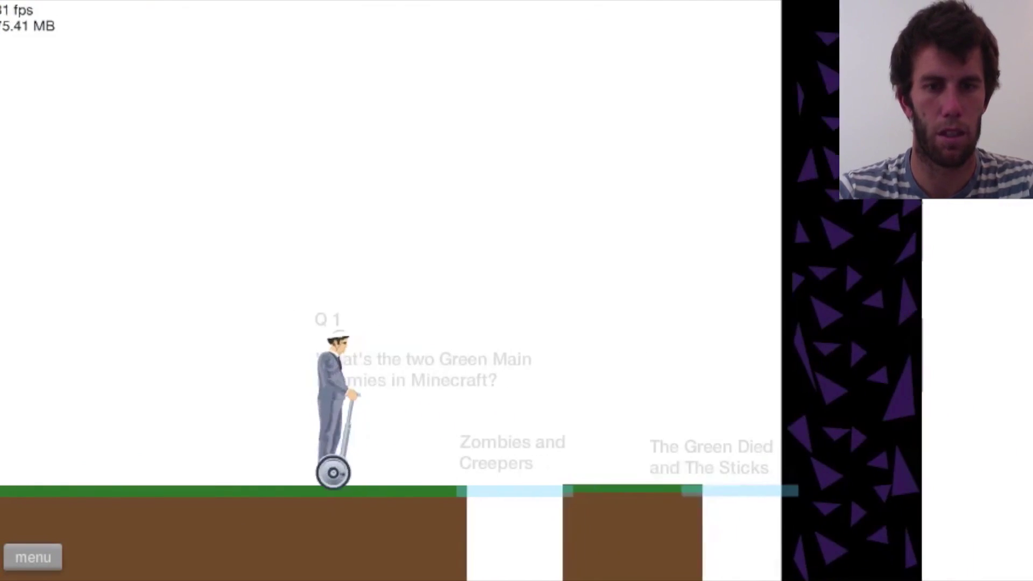
key("Down")
key("Up")
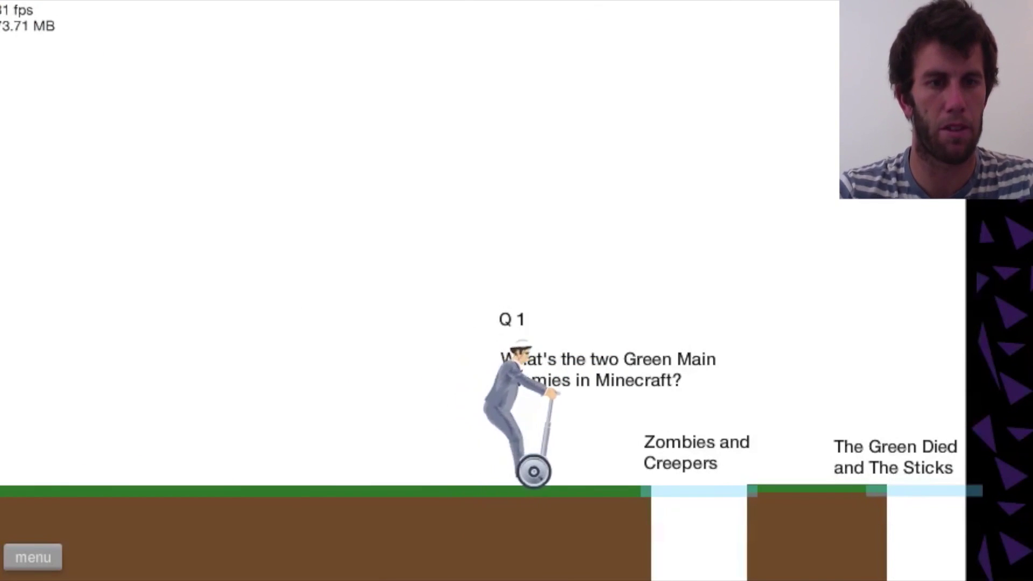
key("Up")
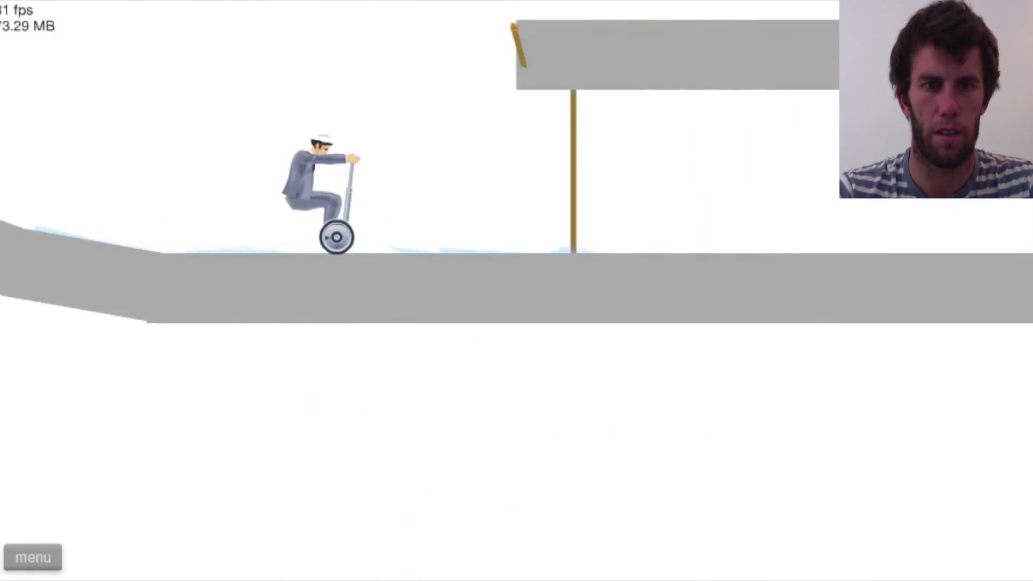
key("Down")
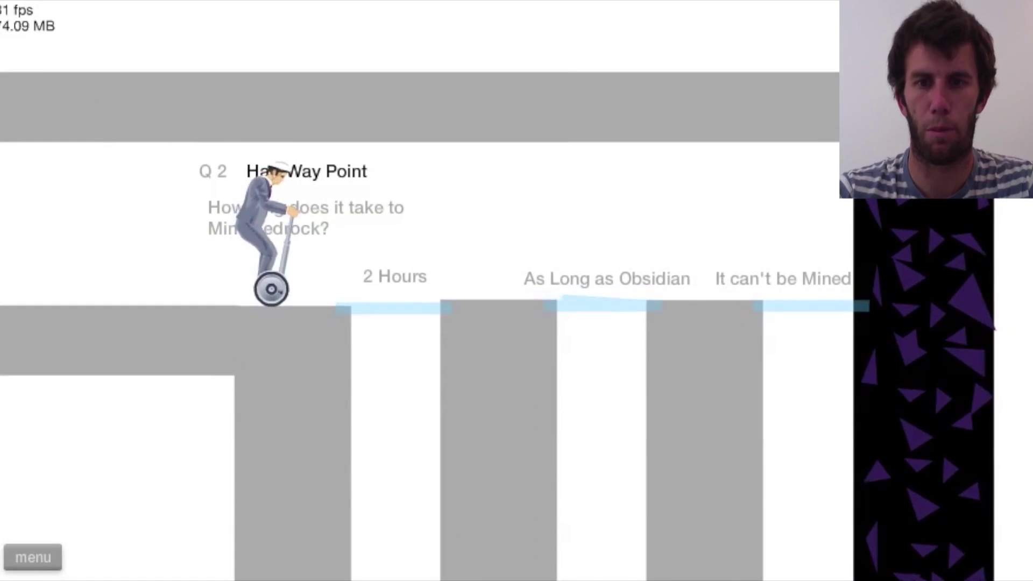
key("Down")
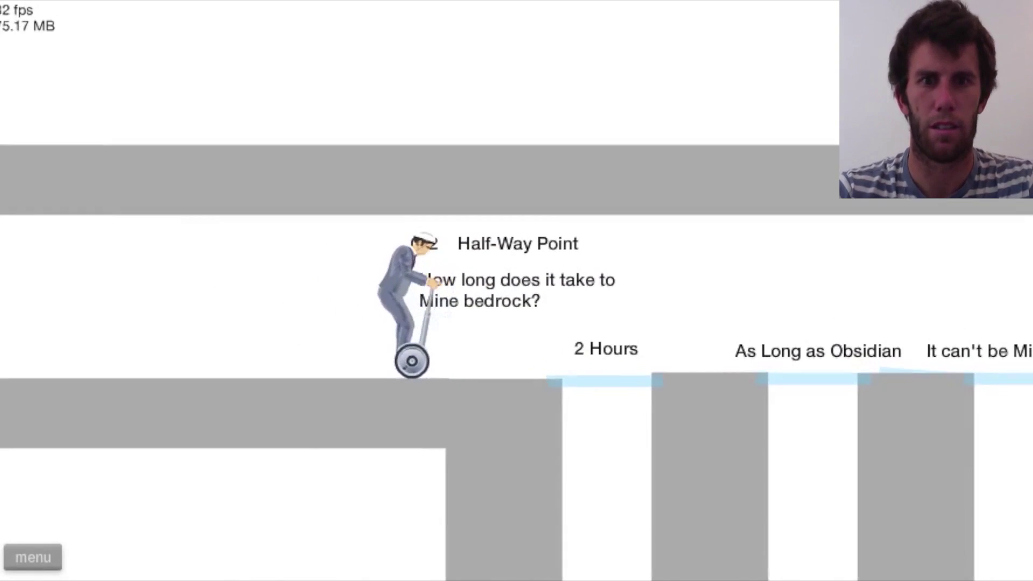
key("Down")
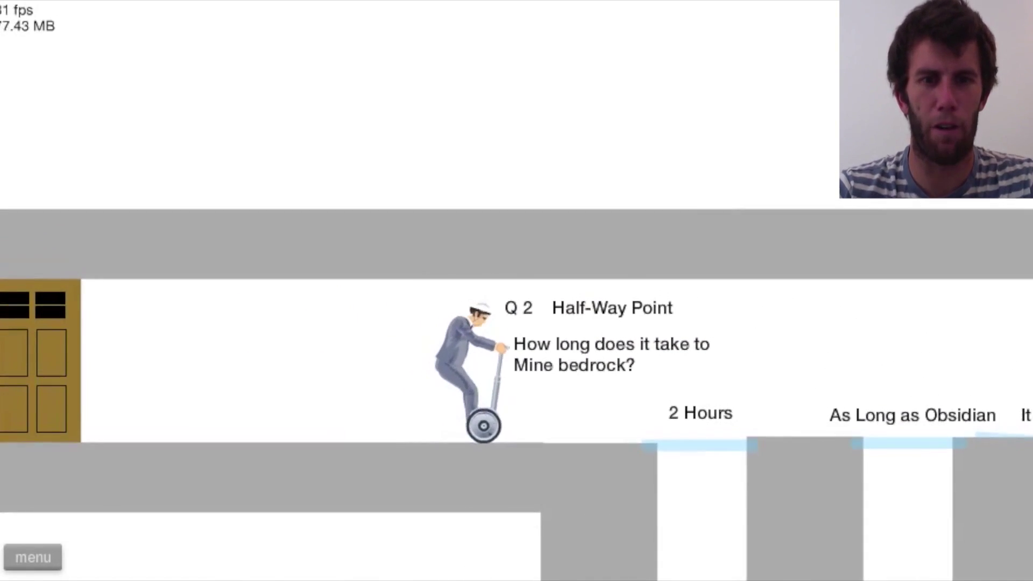
key("Up")
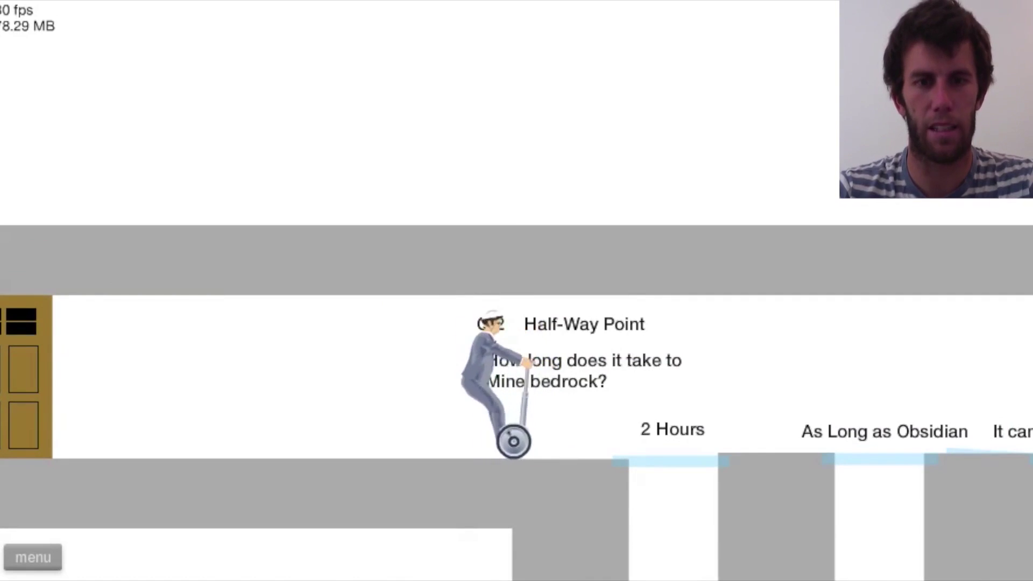
key("Up")
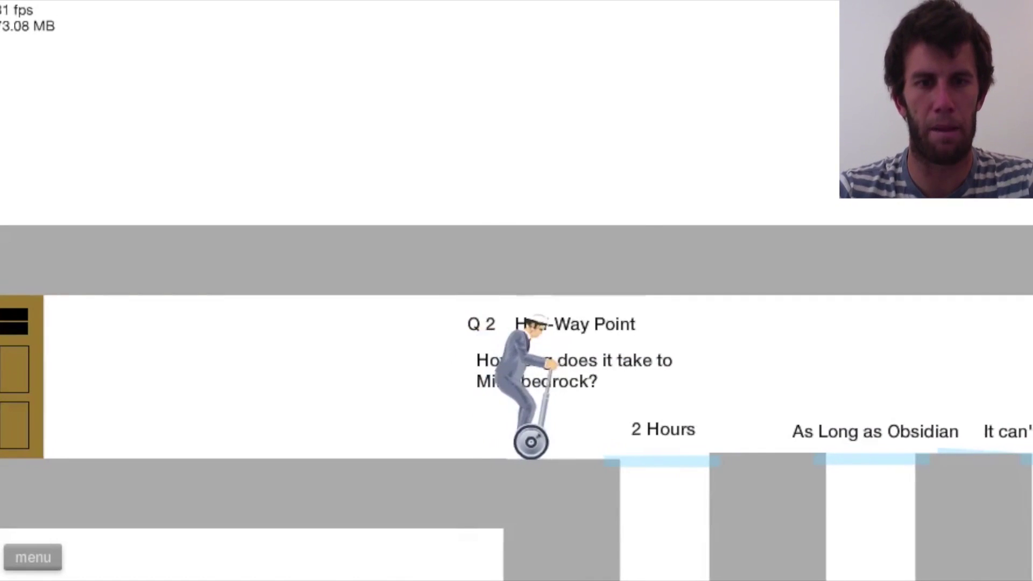
Pick 'It can't be Mined' at the Half-Way Point, reach Q3's Flordia answer, pause.
key("Down")
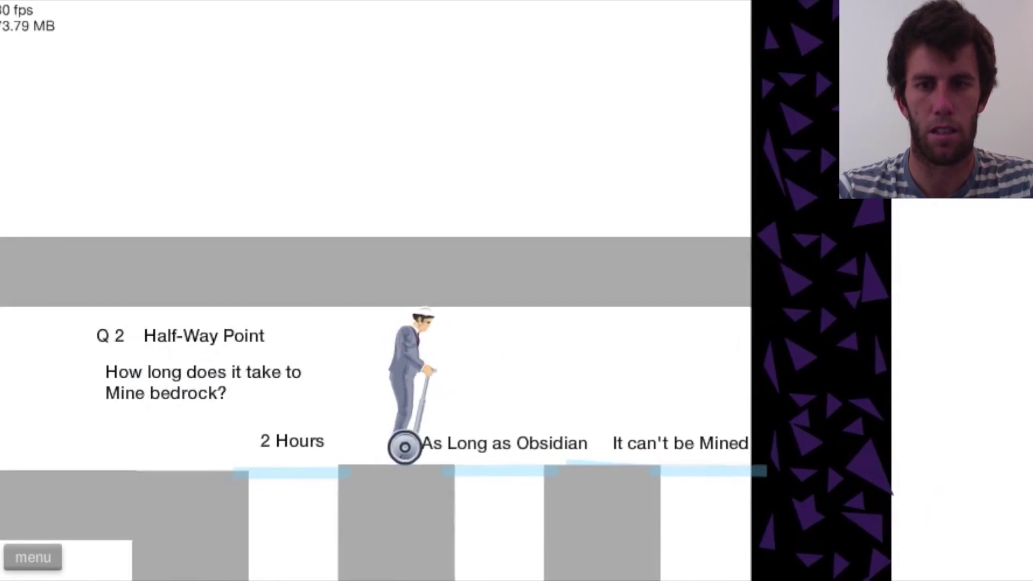
key("Down")
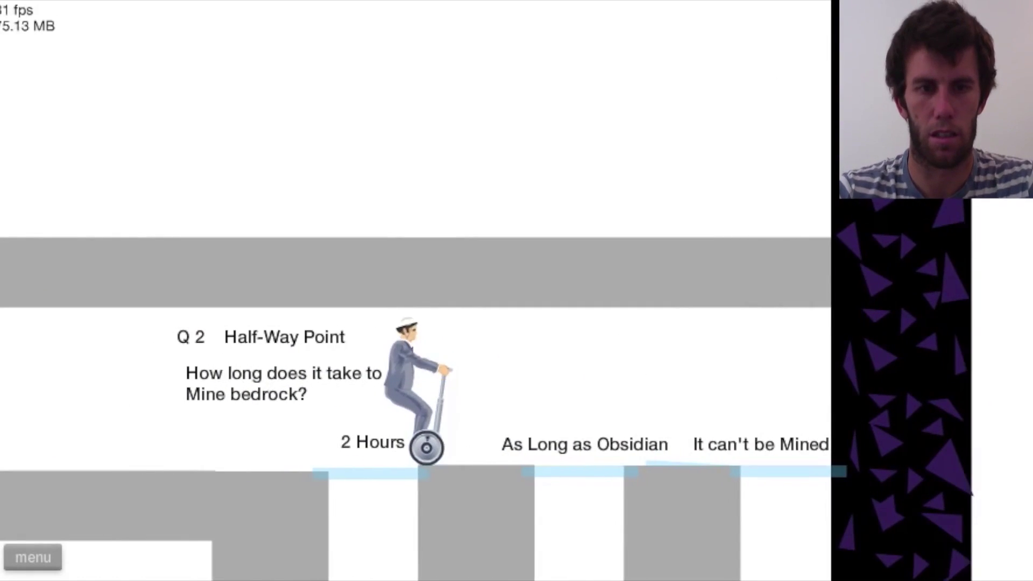
key("Up")
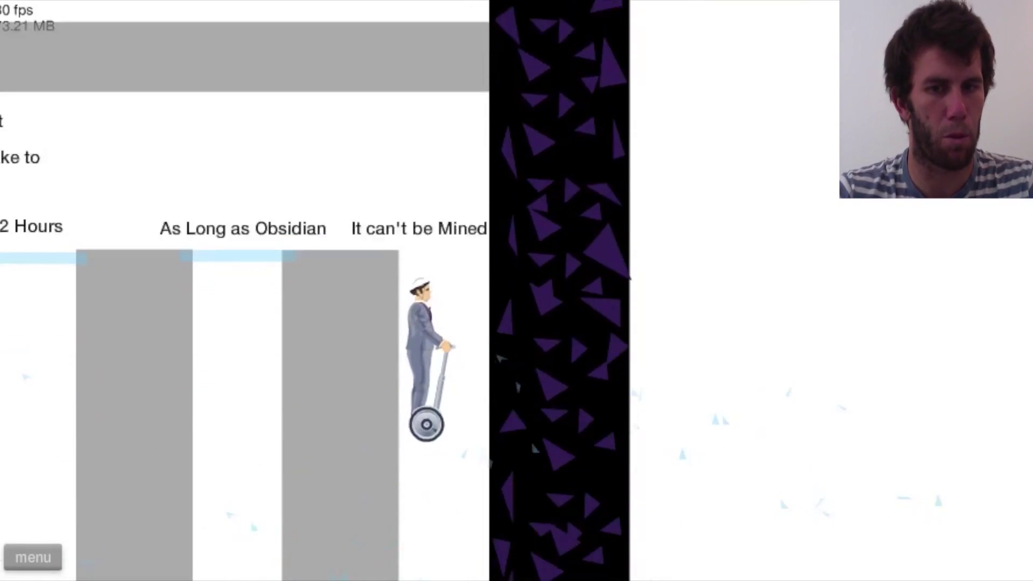
key("Up")
key("Up")
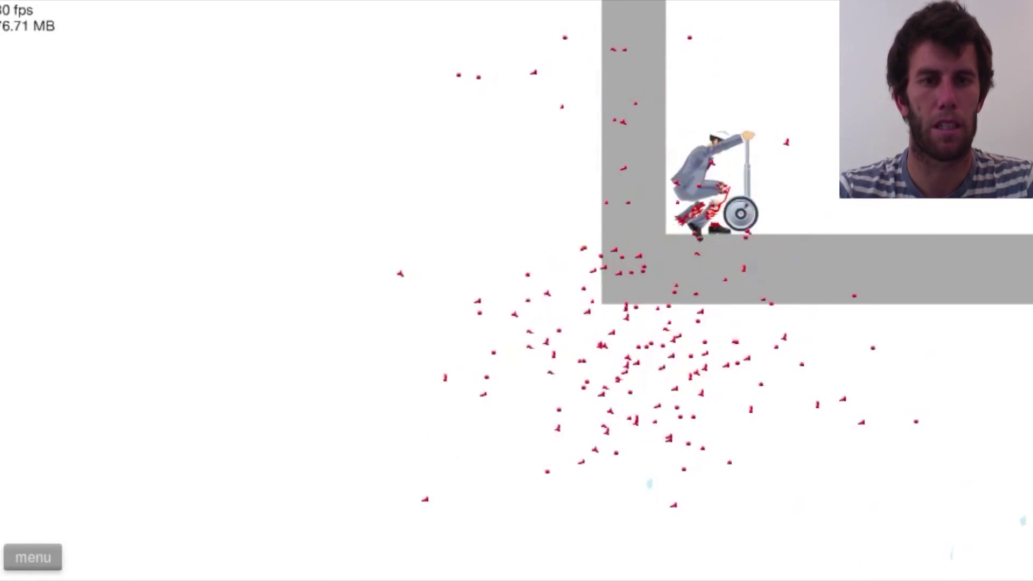
key("Up")
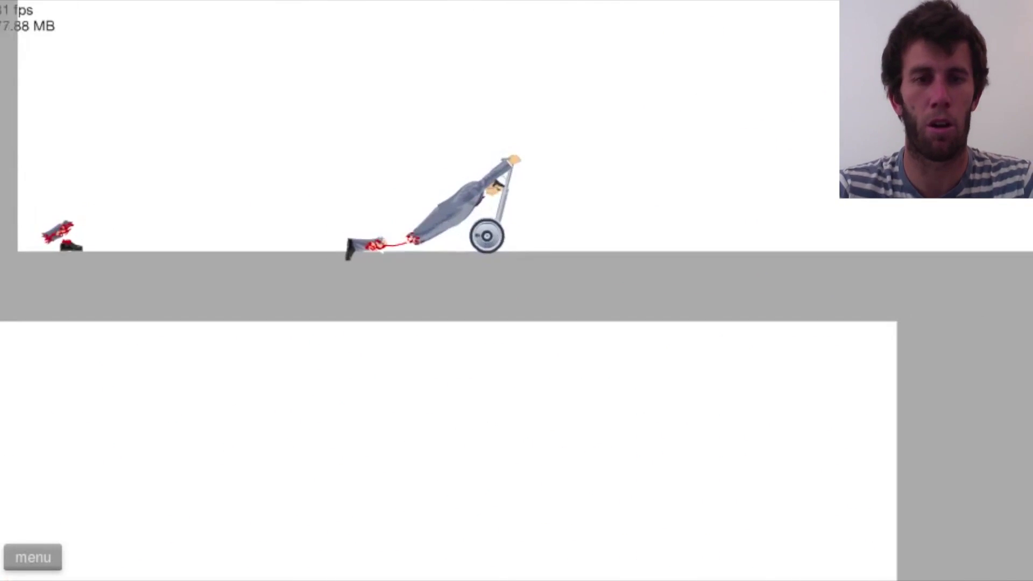
key("Up")
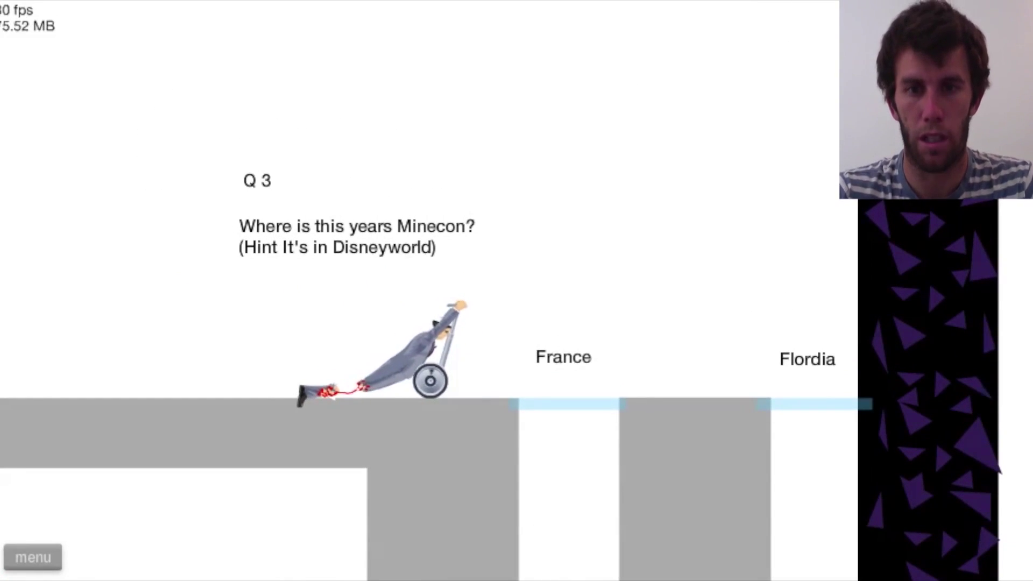
key("Up")
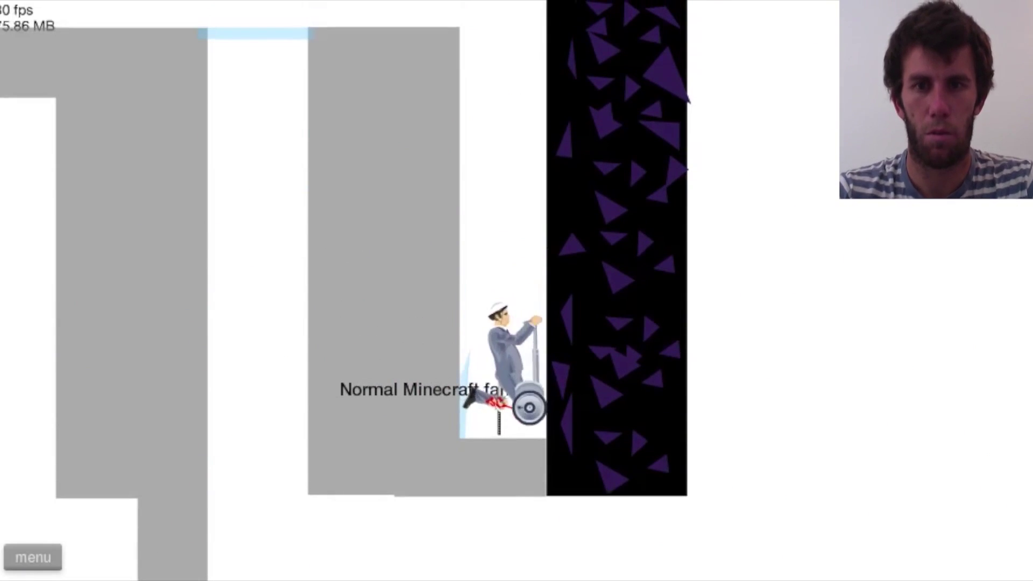
key("Escape")
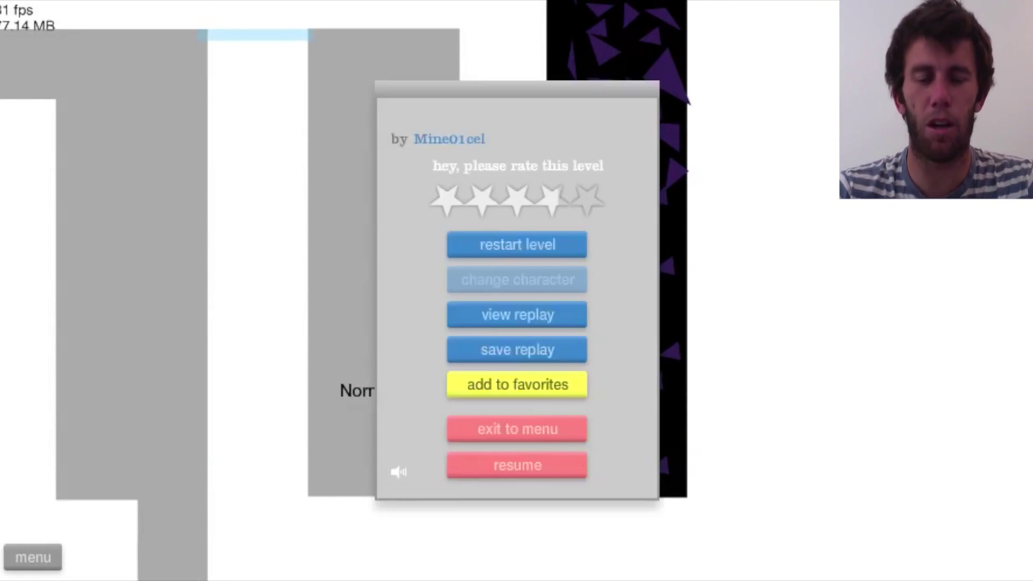
Resume, hit the red button, get blown up on question one, and restart.
key("Escape")
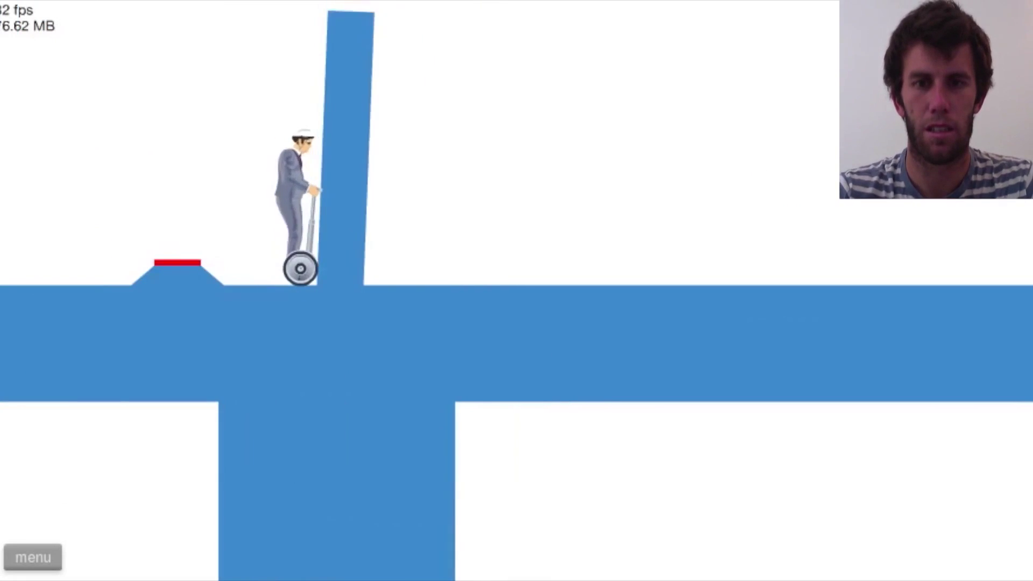
key("Left")
key("Right")
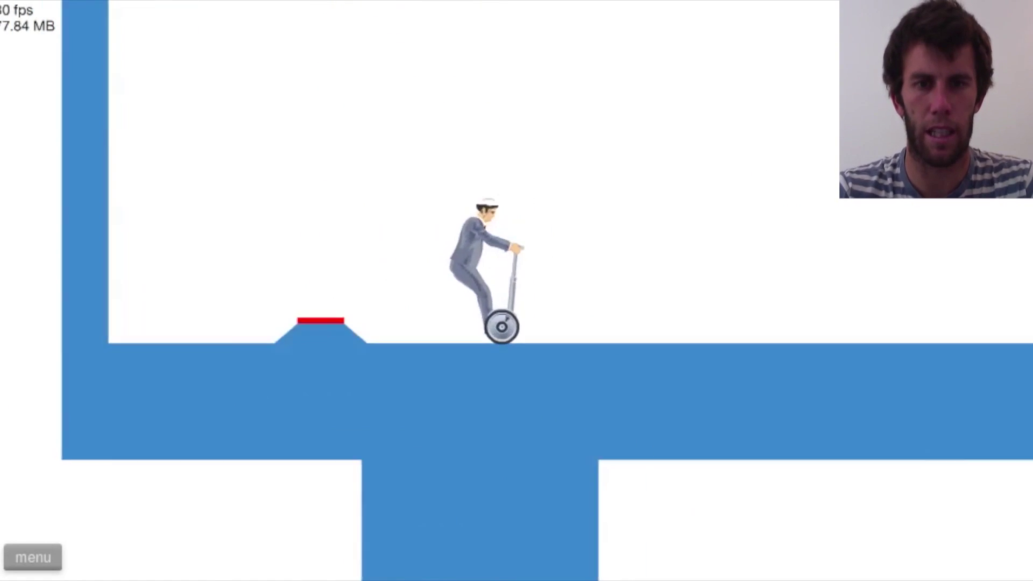
key("Up")
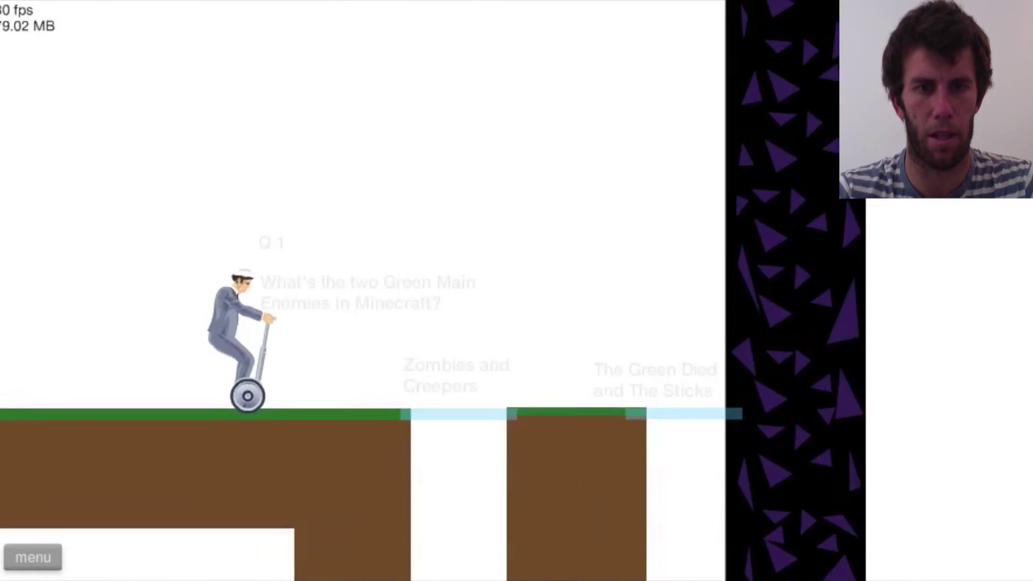
key("Up")
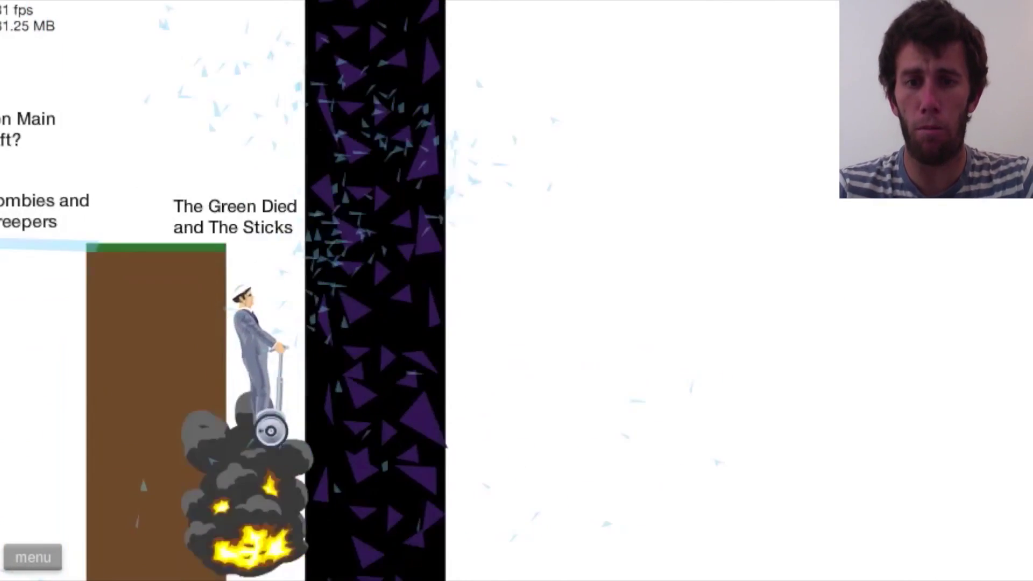
key("Return")
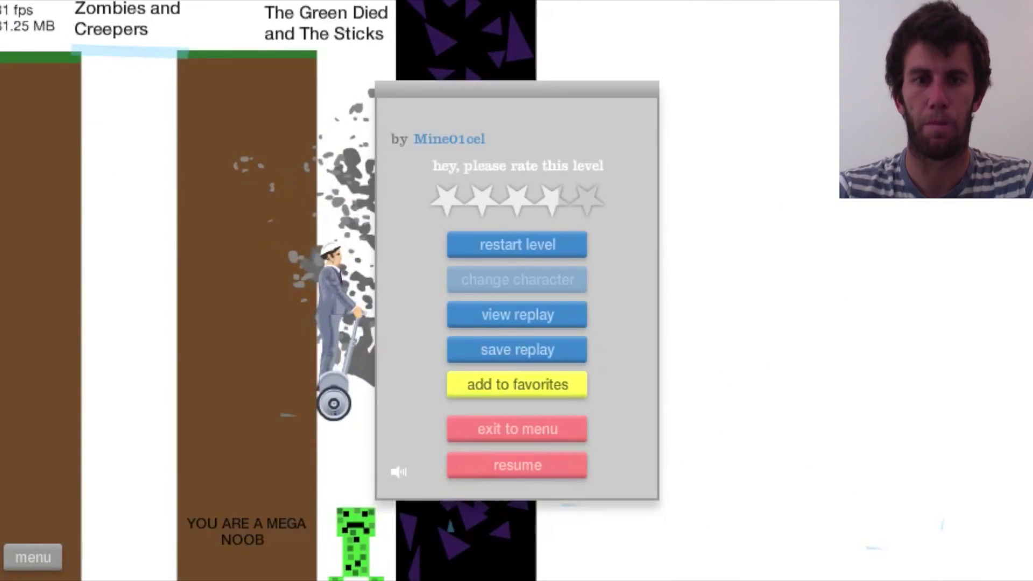
key("Return")
Answer 'Zombies and Creepers' and 'It can't be Mined', then drop to the lower floor.
key("Up")
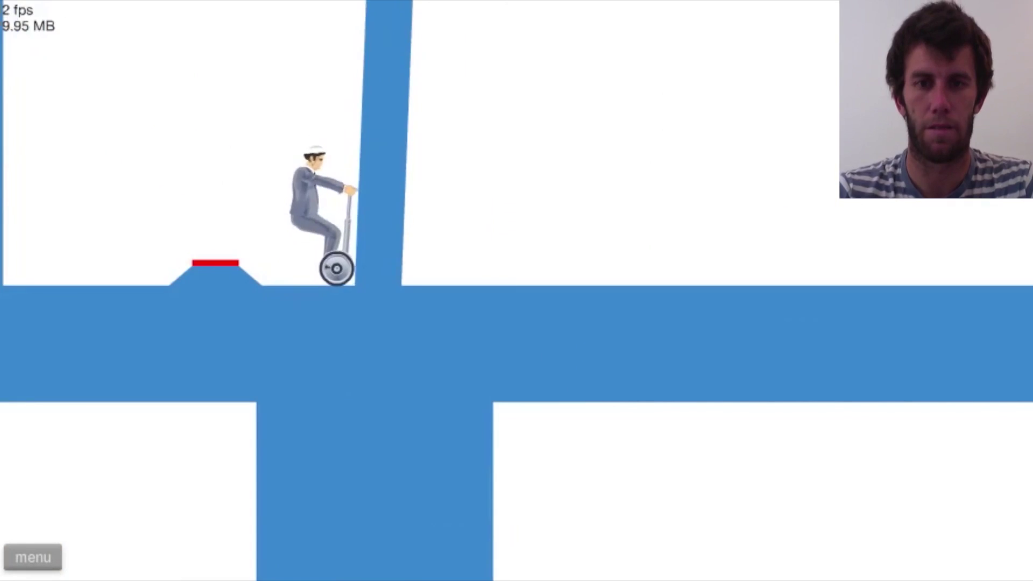
key("Up")
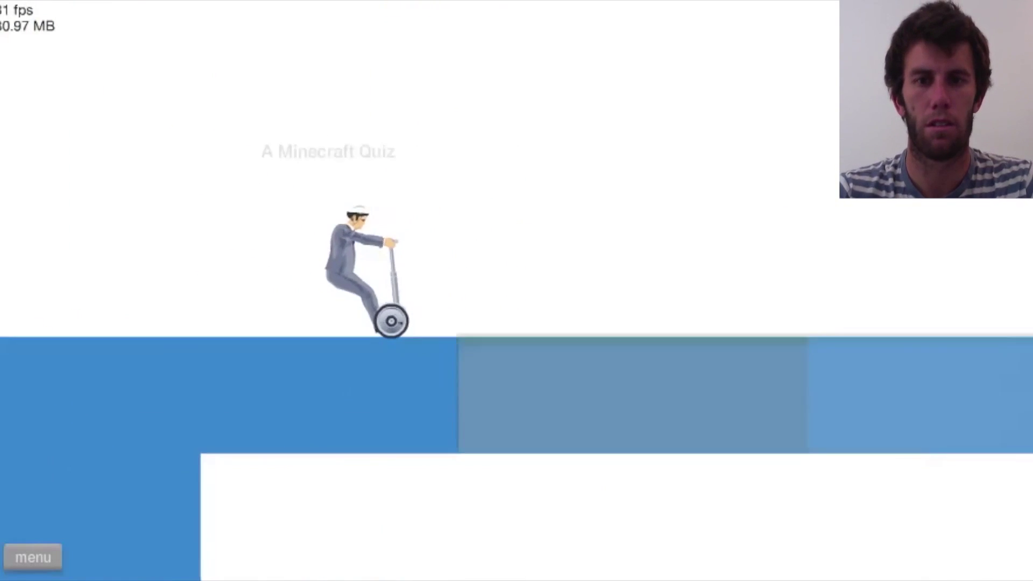
key("Up")
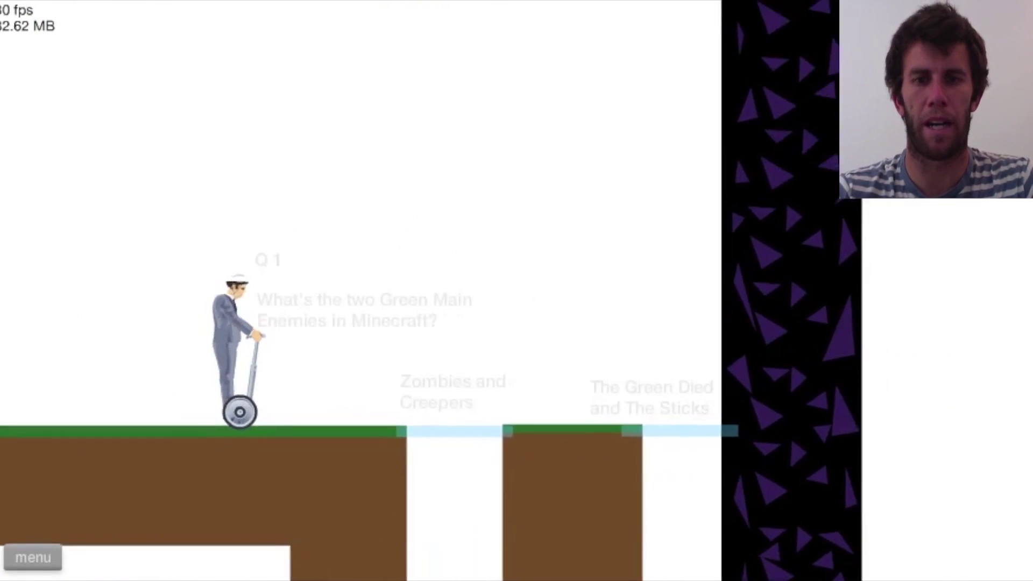
key("Up")
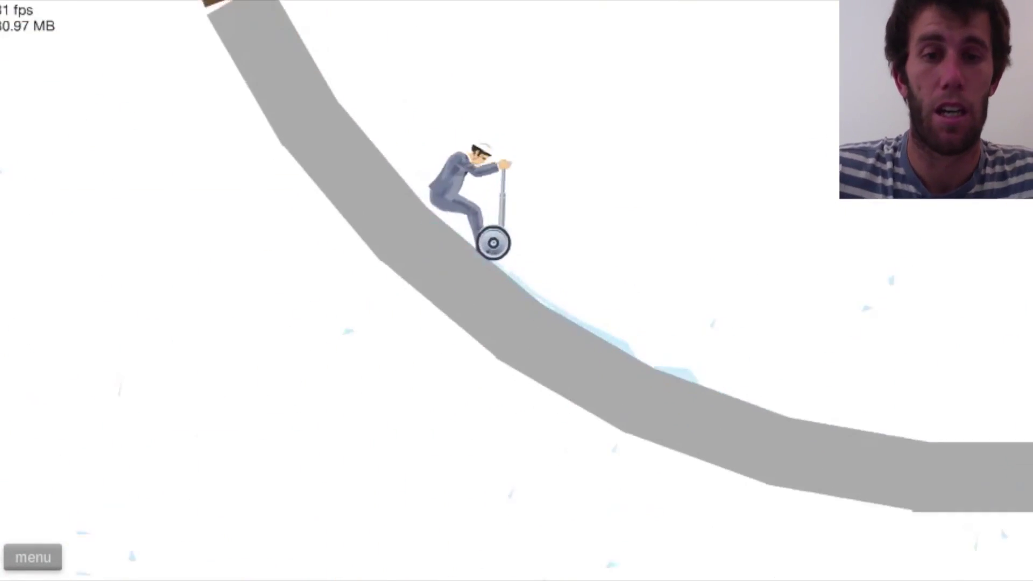
key("Up")
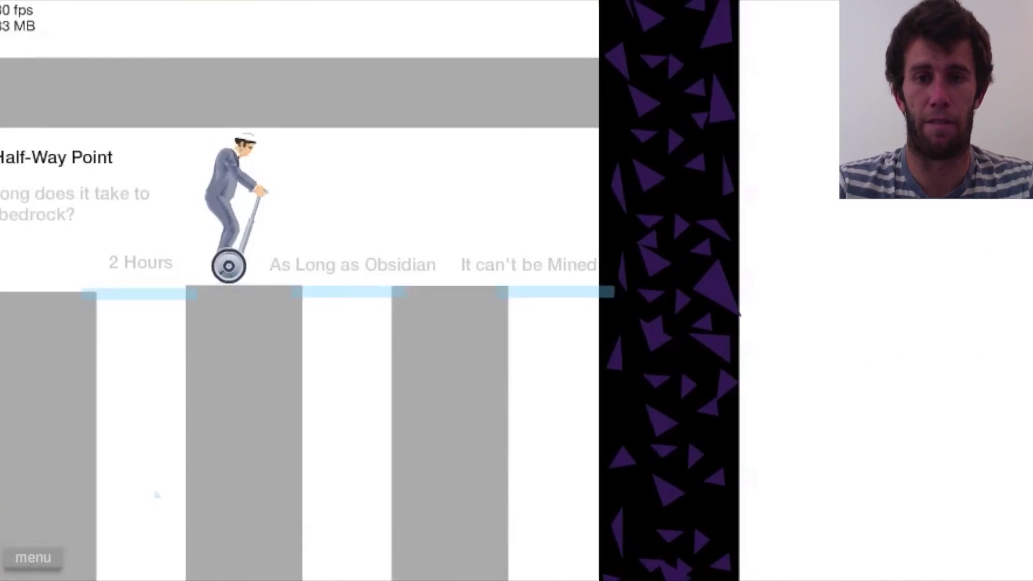
key("Up")
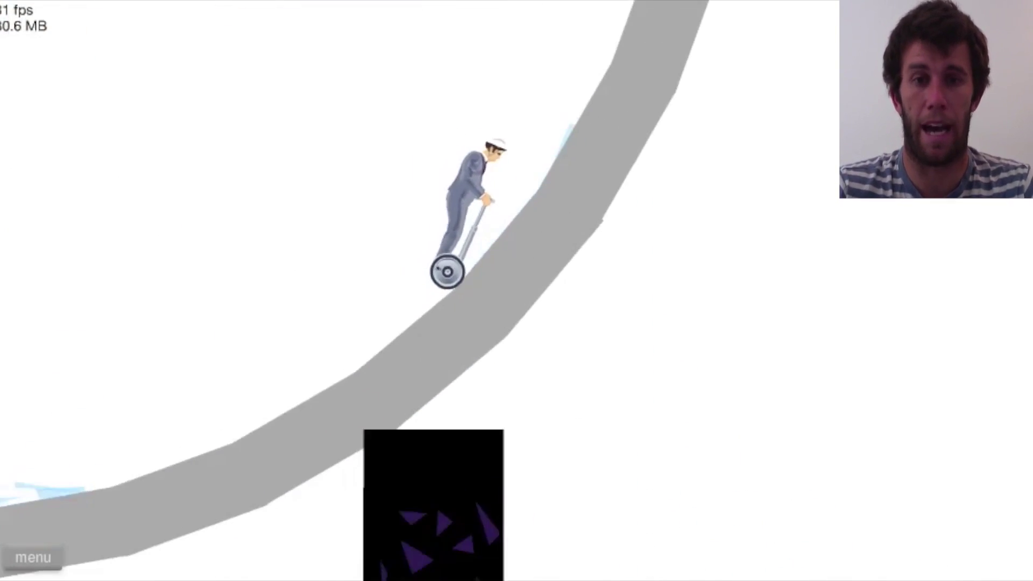
key("Up")
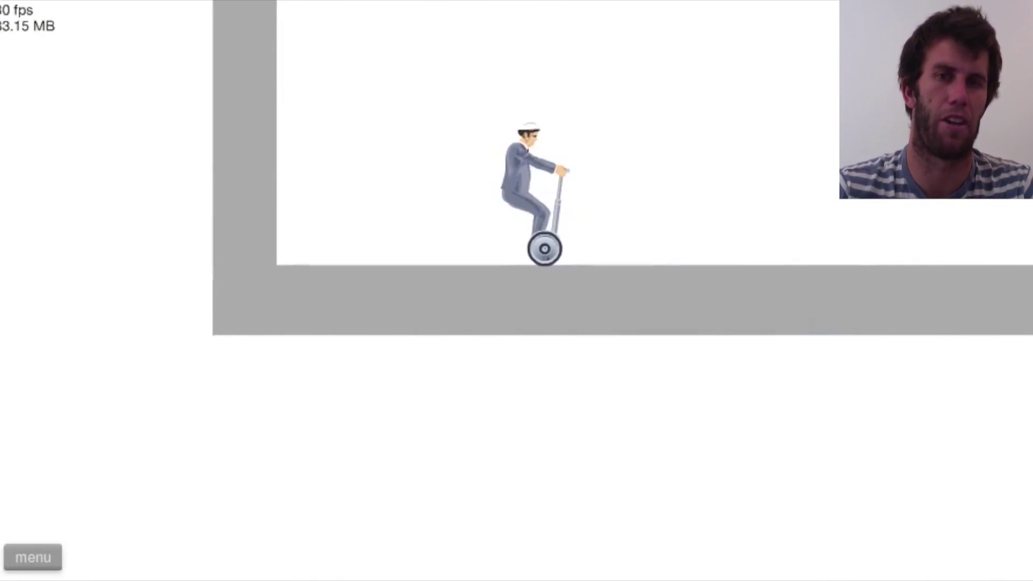
key("Up")
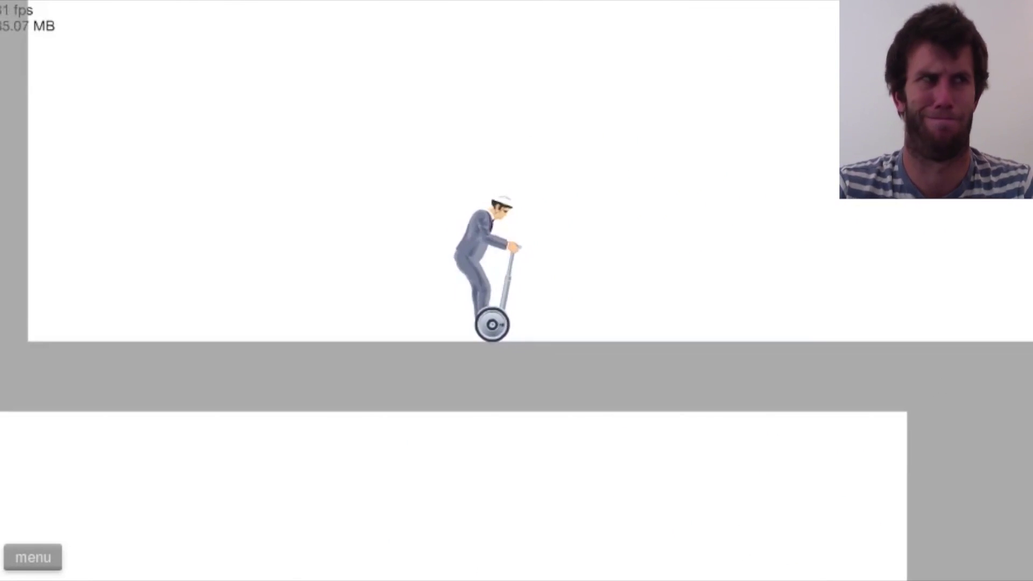